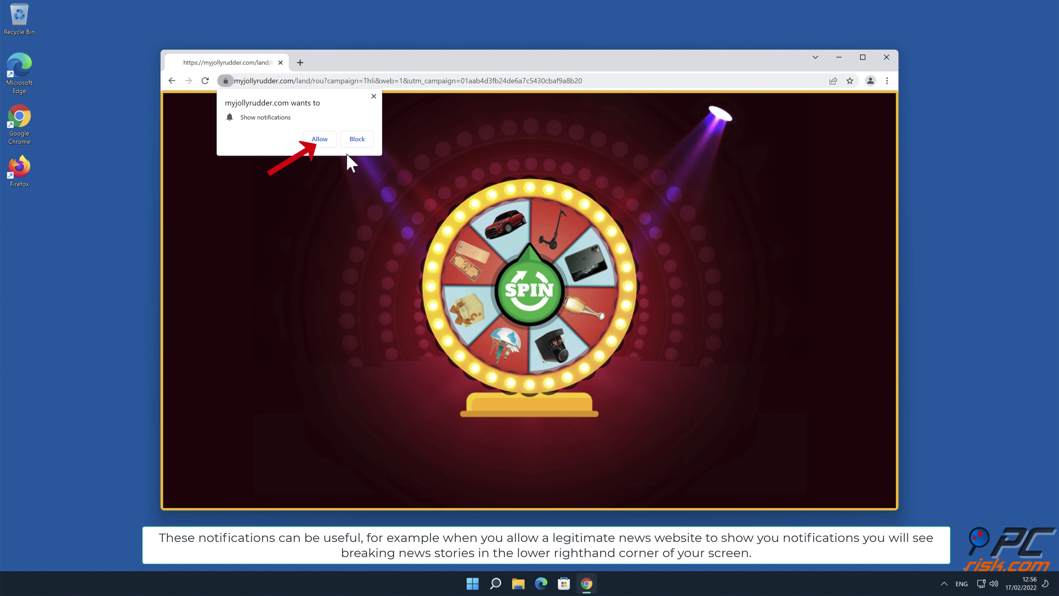
# Step: Allow myjollyrudder.com to show notifications, then close the browser window and dismiss the site's notification
pyautogui.click(319, 140)
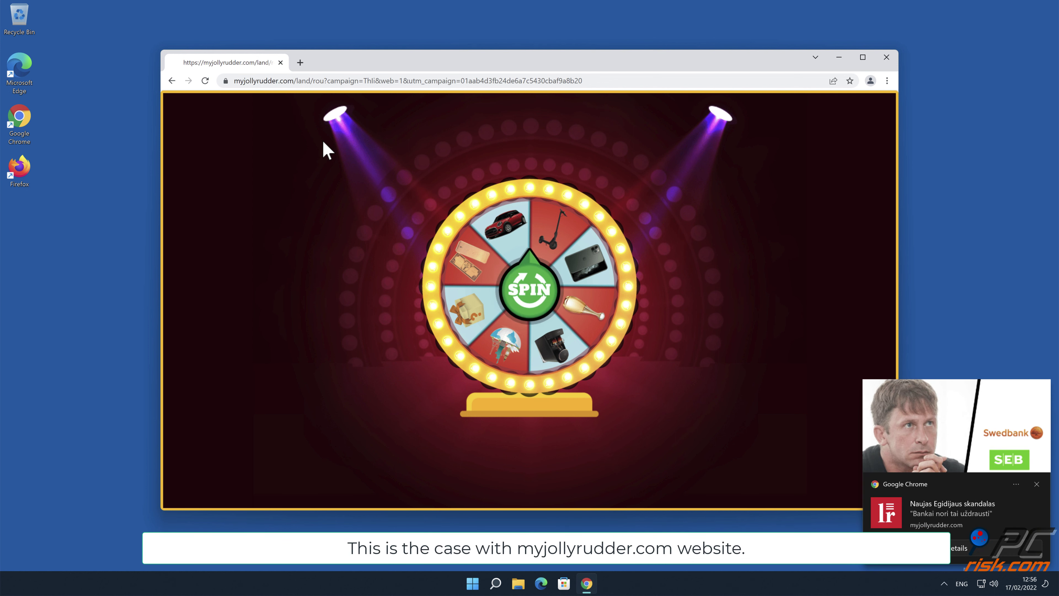
pyautogui.click(886, 57)
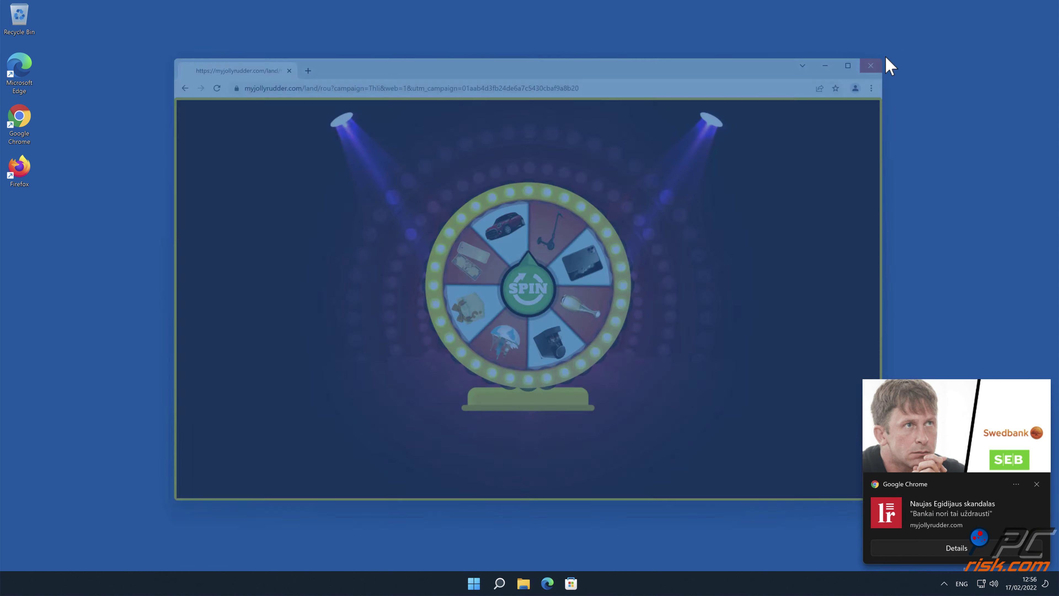
pyautogui.click(1036, 484)
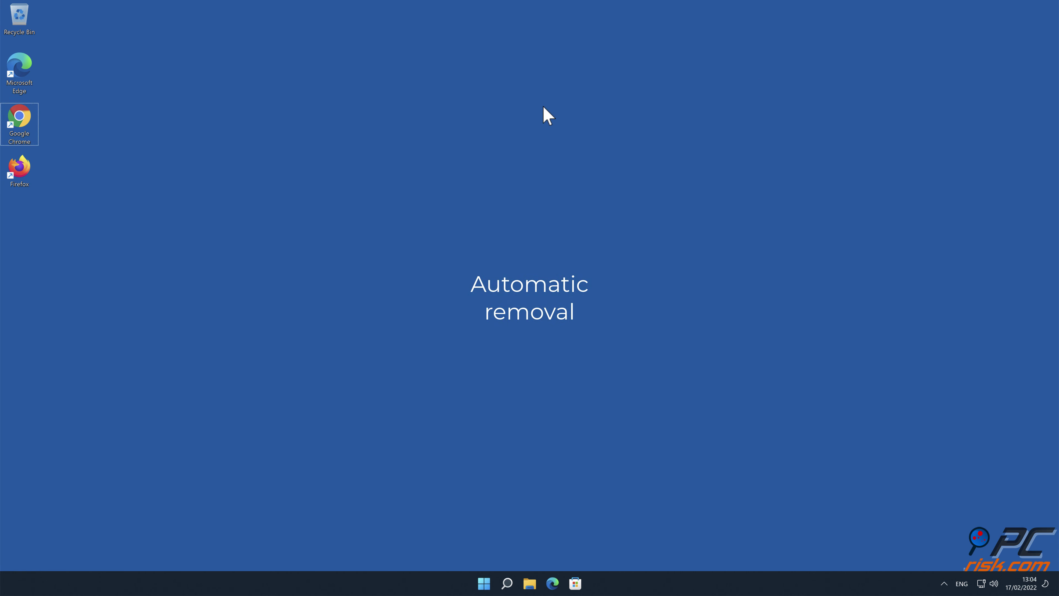
pyautogui.doubleClick(12, 131)
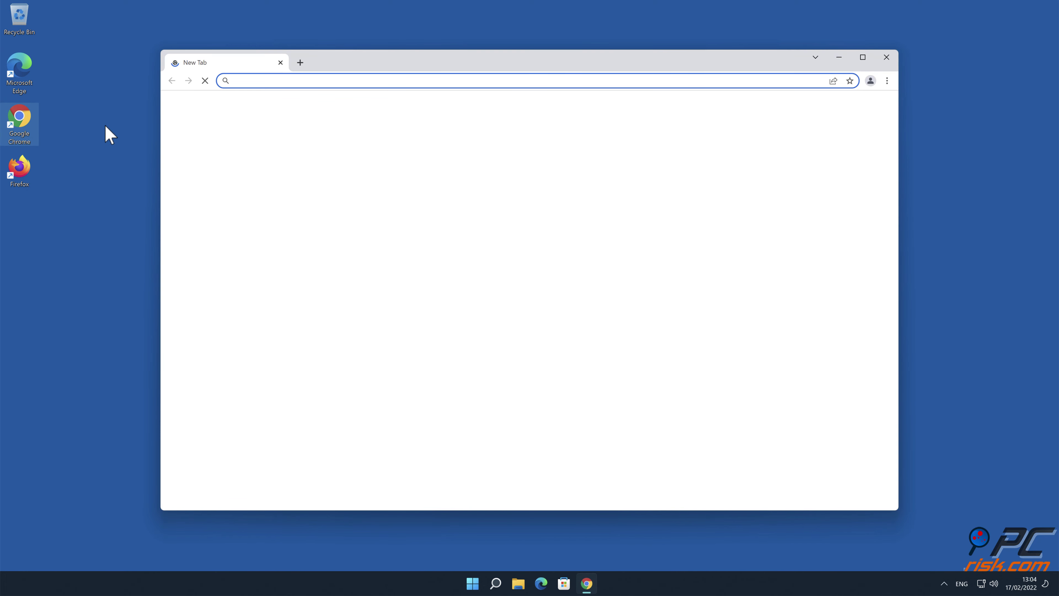
pyautogui.write('www.comboc')
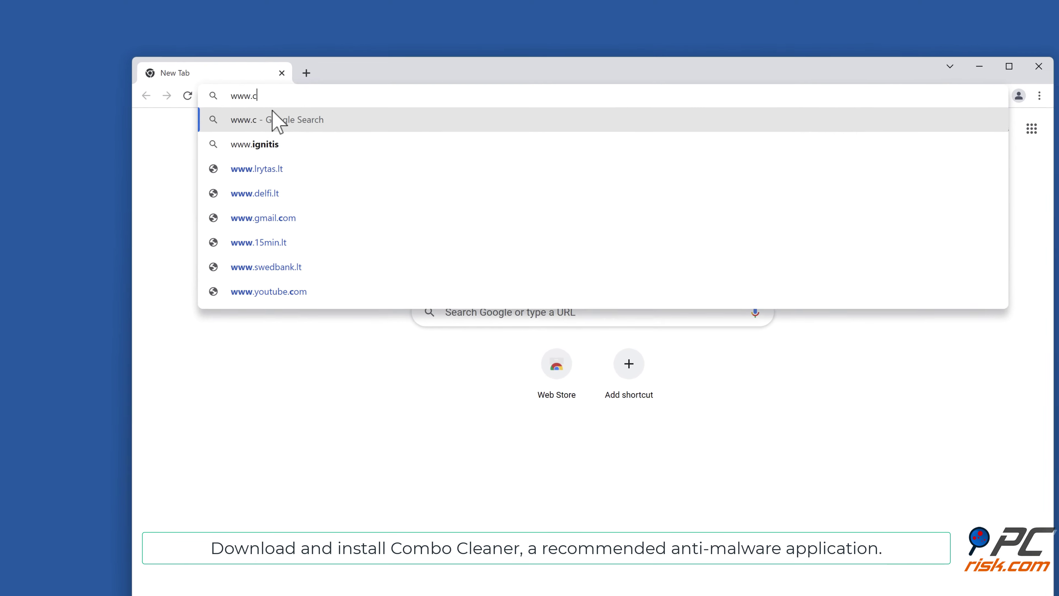
pyautogui.write('leaner.com')
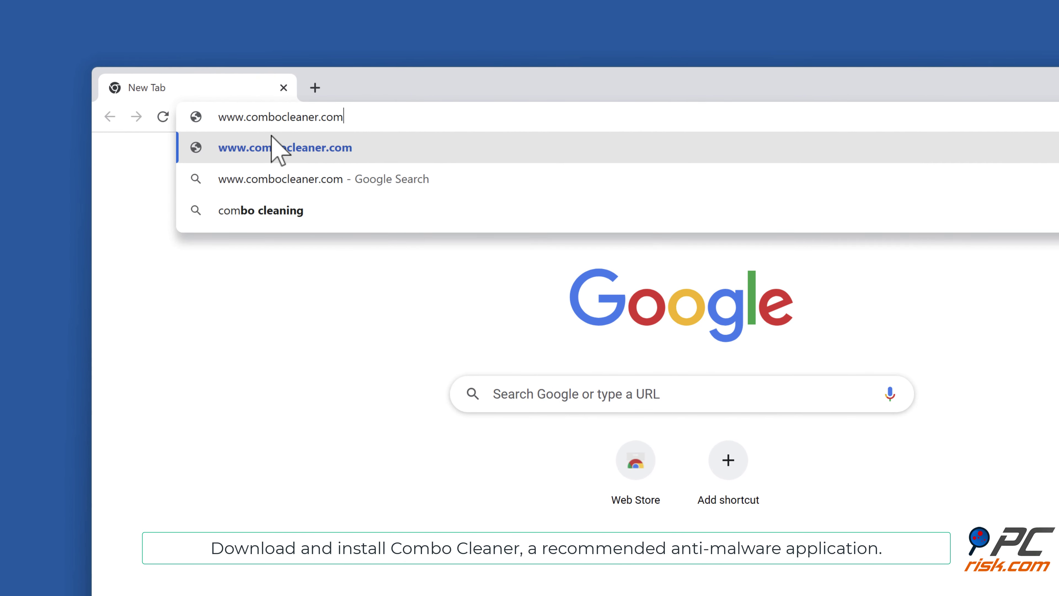
pyautogui.click(275, 148)
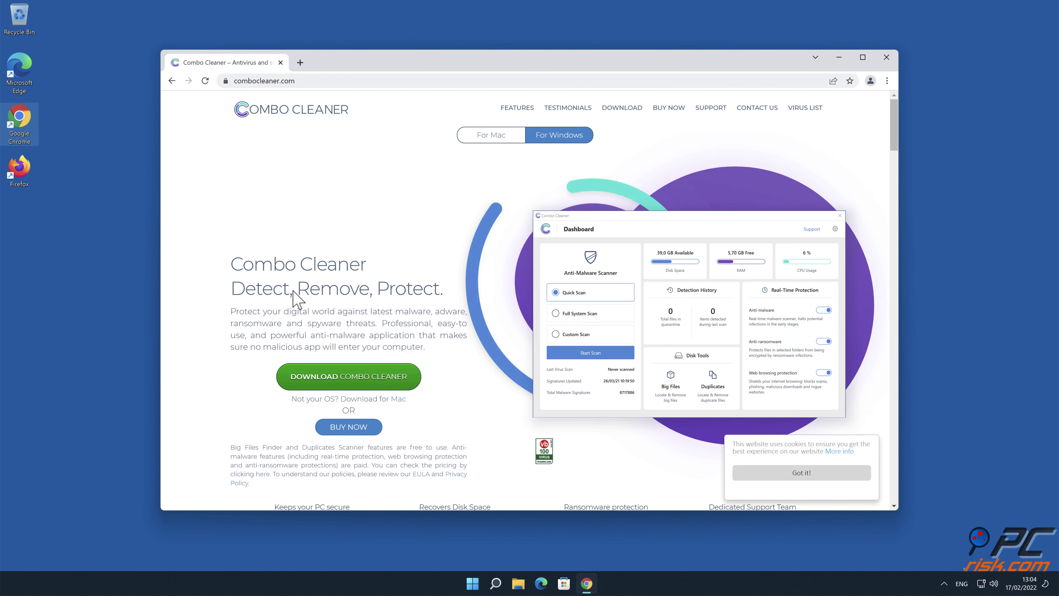
pyautogui.click(321, 377)
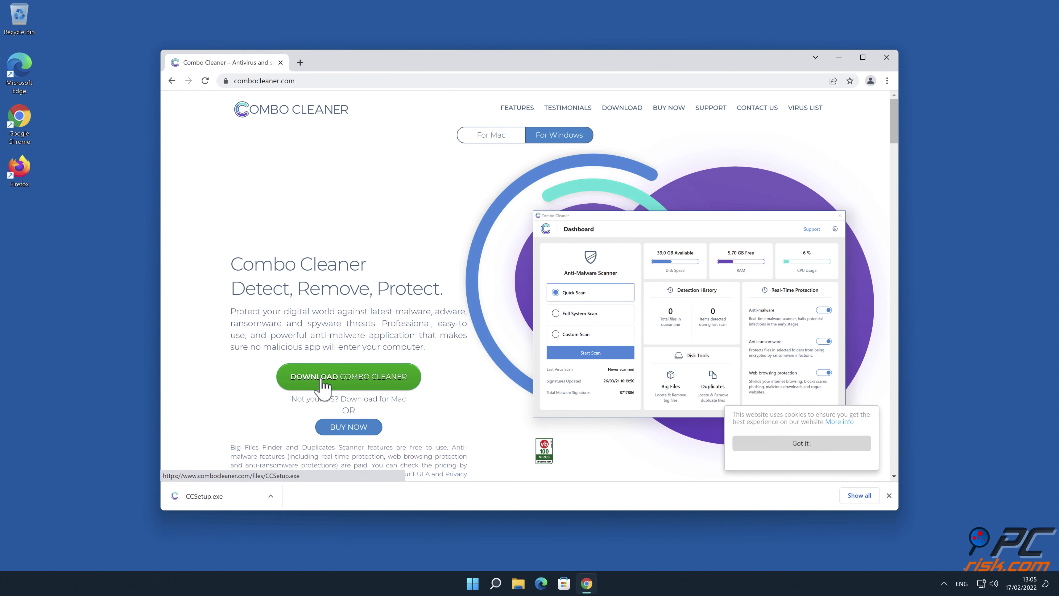
# Step: Install Combo Cleaner from CCSetup.exe with the default options and launch it with the initial computer scan
pyautogui.click(245, 493)
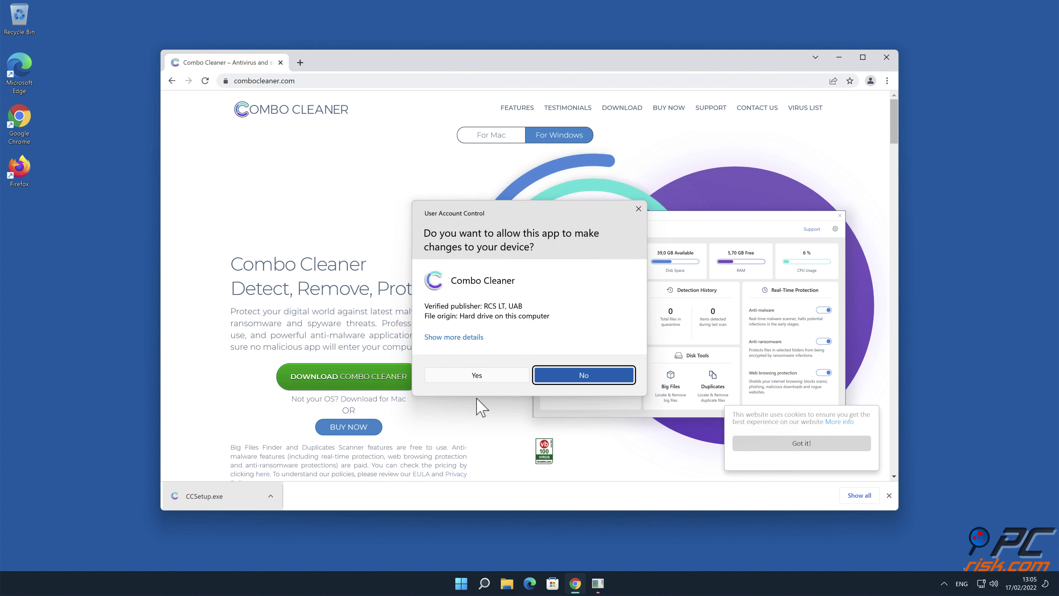
pyautogui.click(480, 377)
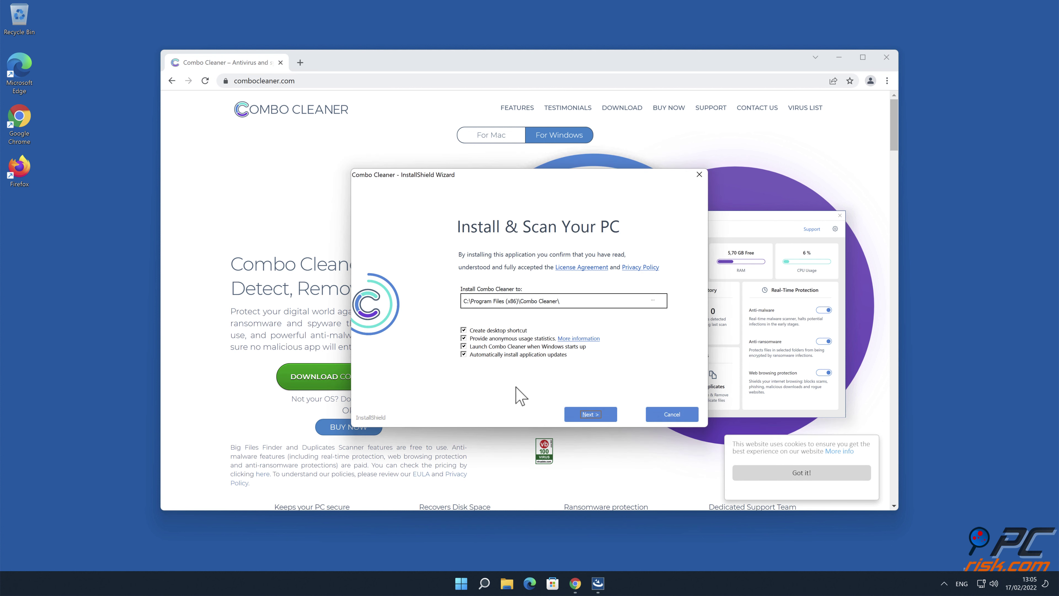
pyautogui.click(589, 415)
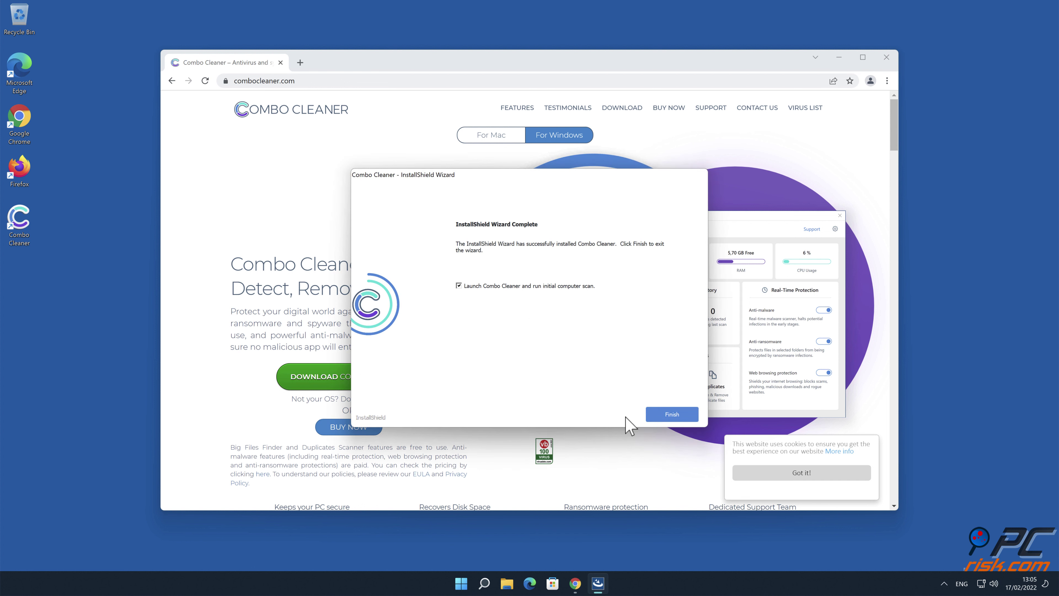
pyautogui.click(672, 414)
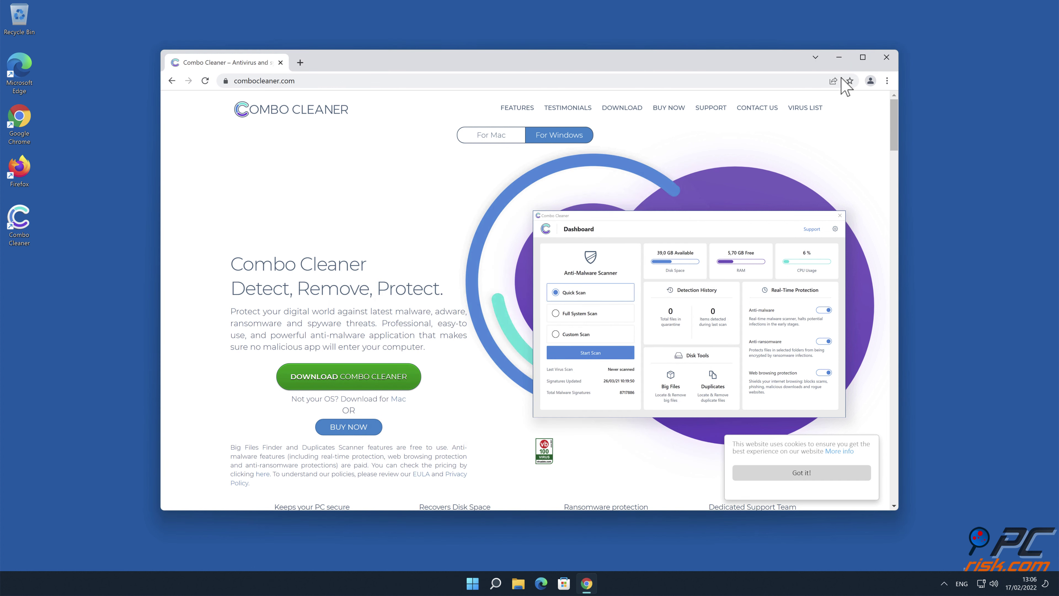
# Step: Close the browser and move the detected "myjollyrudder.com Ads" threat to quarantine in Combo Cleaner
pyautogui.click(886, 58)
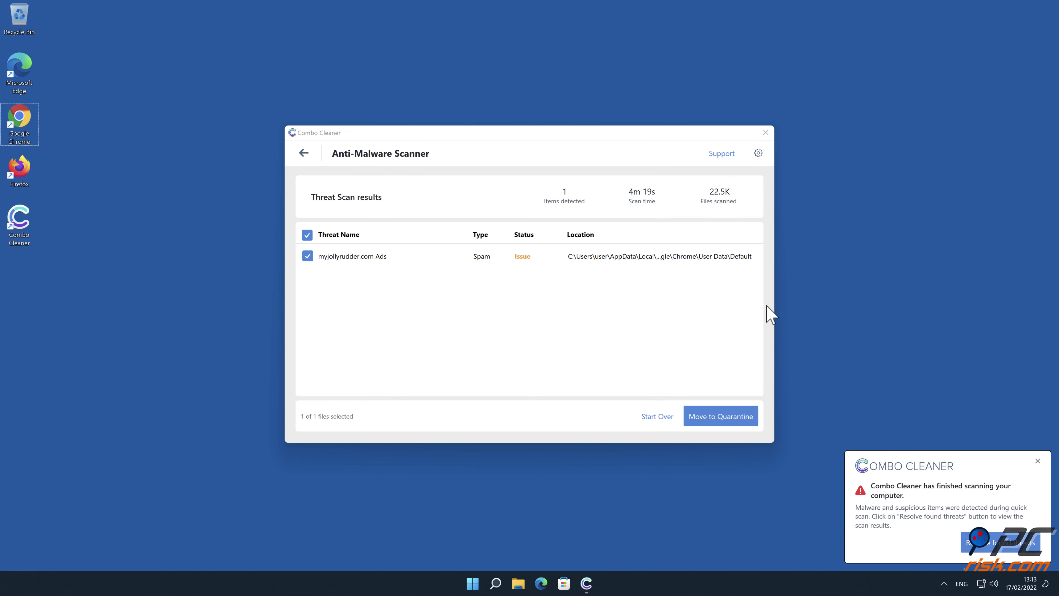
pyautogui.click(718, 417)
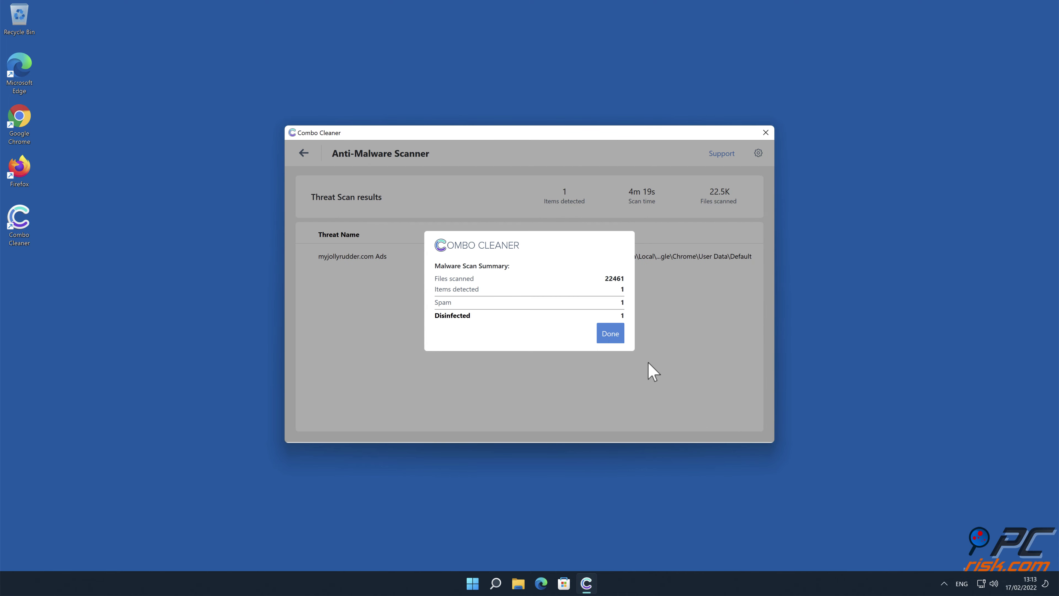
pyautogui.click(601, 330)
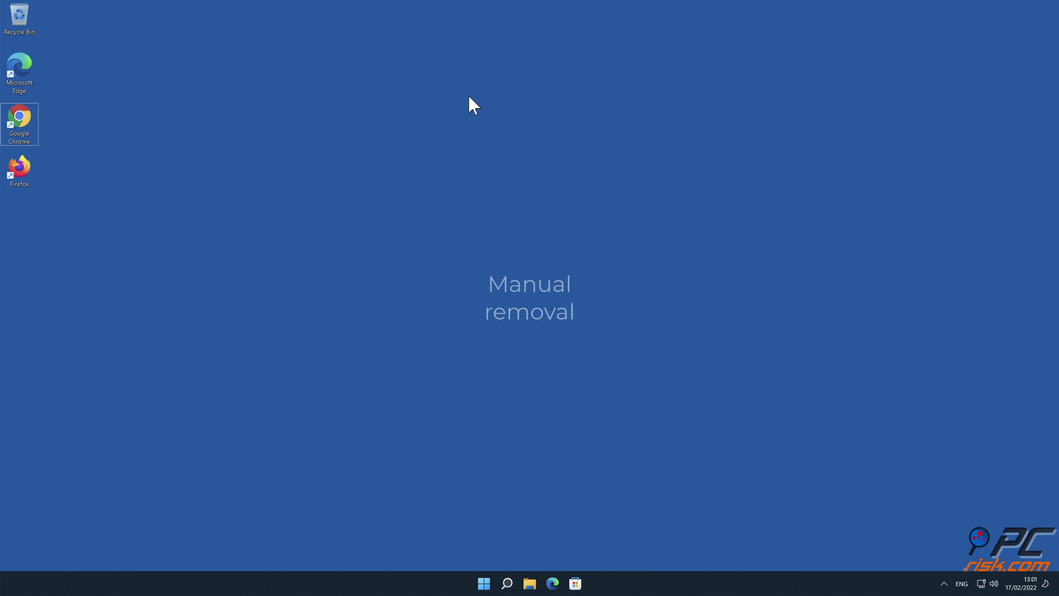
# Step: Open Google Chrome and display the Notifications permissions in the site settings under Security and Privacy
pyautogui.doubleClick(29, 131)
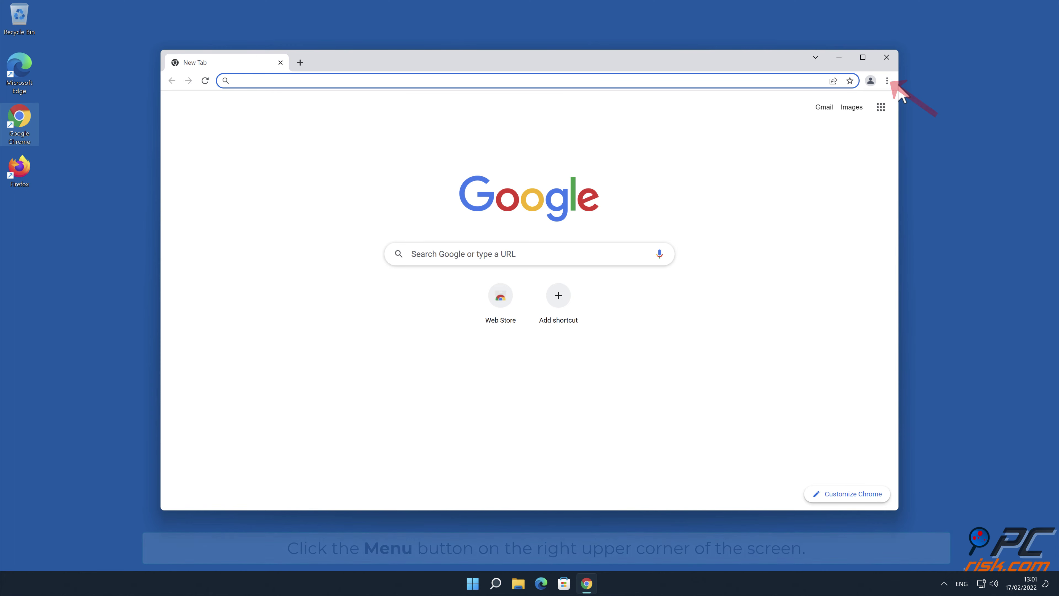
pyautogui.click(887, 81)
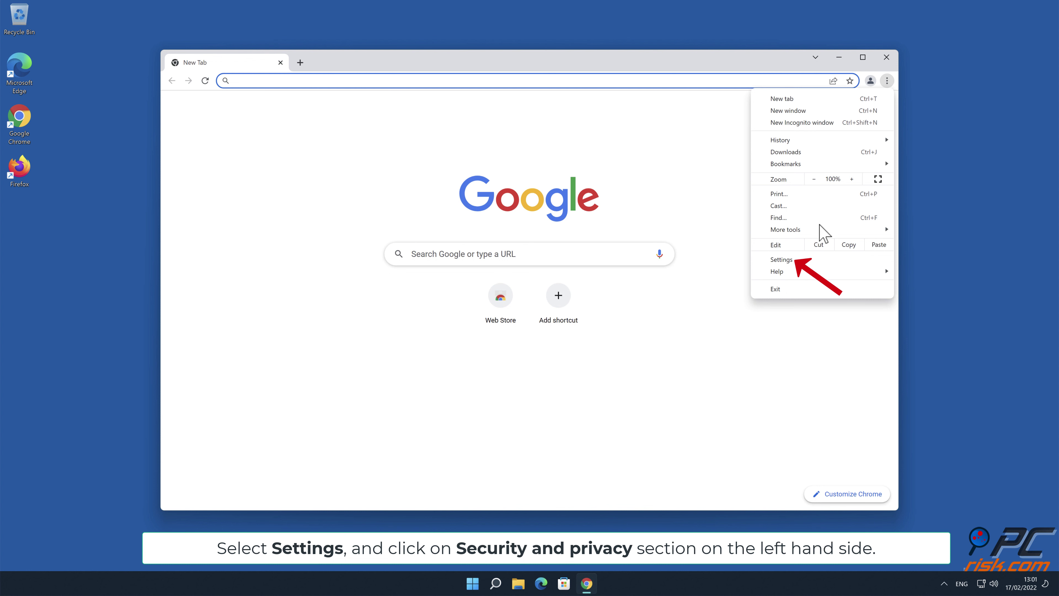
pyautogui.click(813, 260)
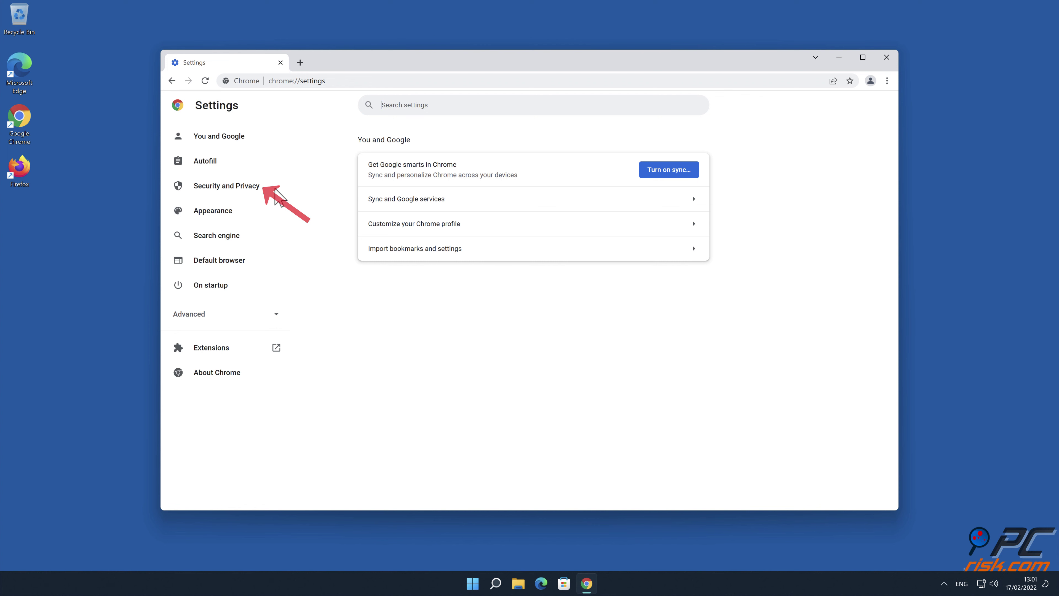
pyautogui.click(257, 191)
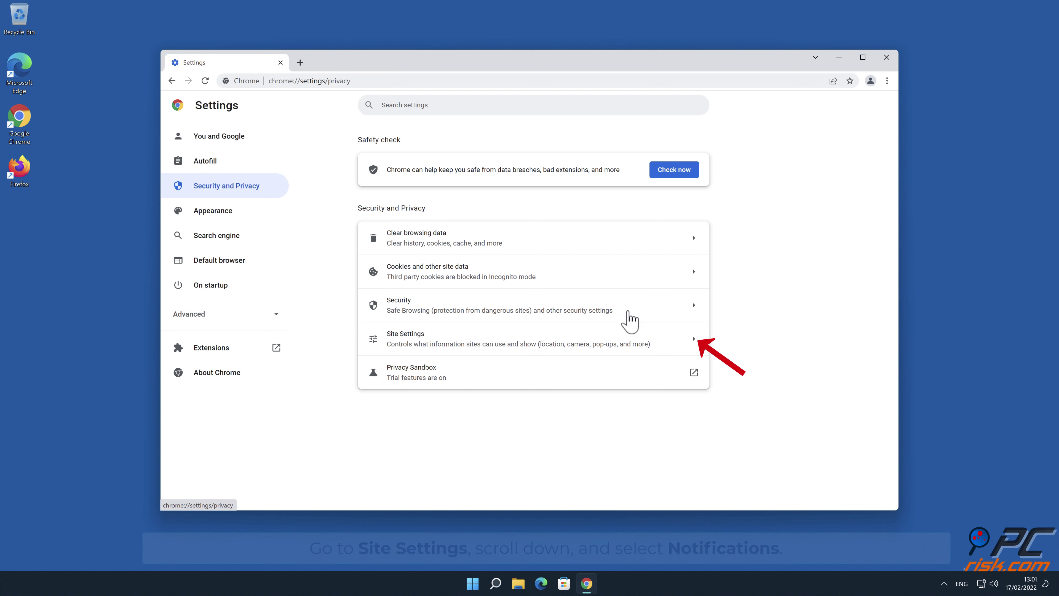
pyautogui.click(692, 338)
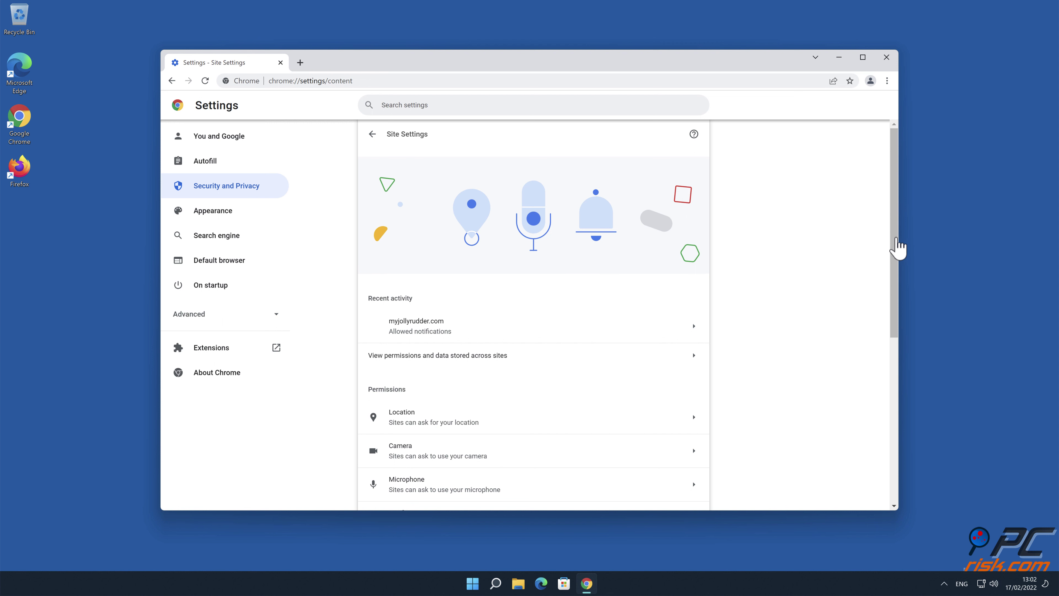
pyautogui.moveTo(895, 242); pyautogui.dragTo(897, 356)
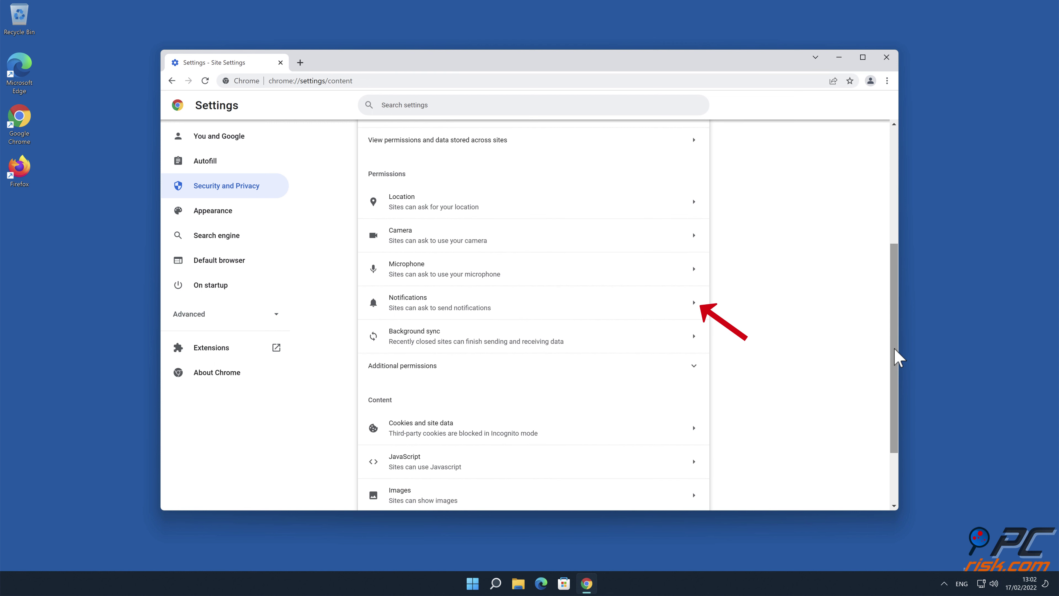
pyautogui.click(696, 311)
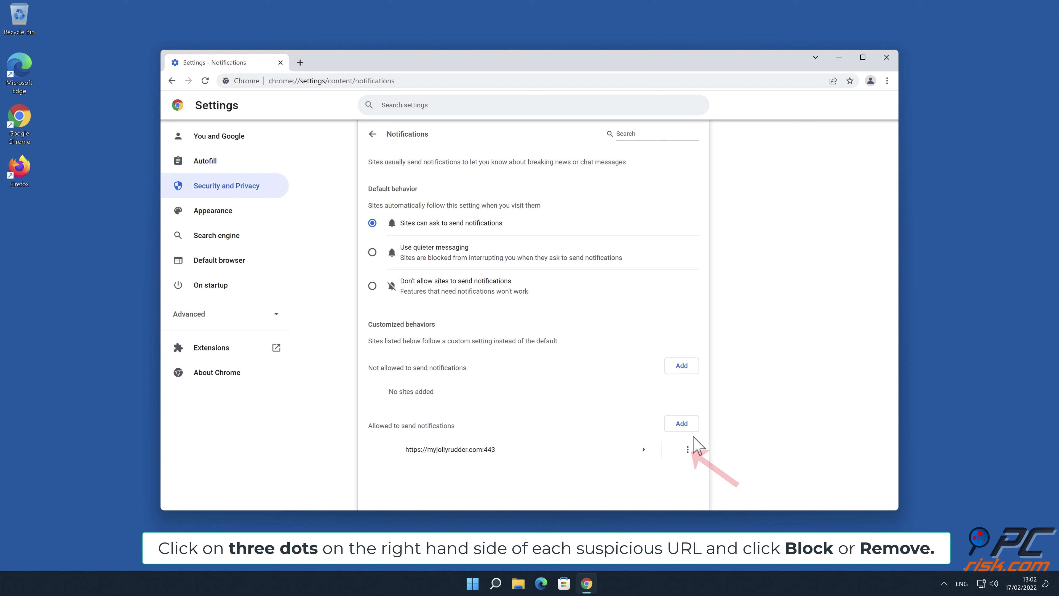
pyautogui.click(687, 449)
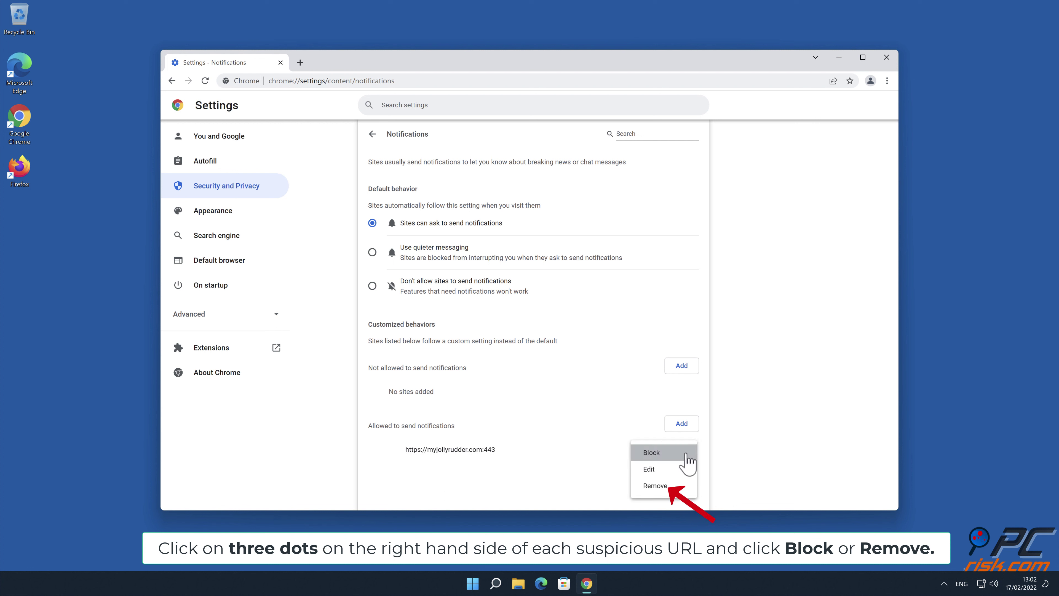
pyautogui.click(669, 486)
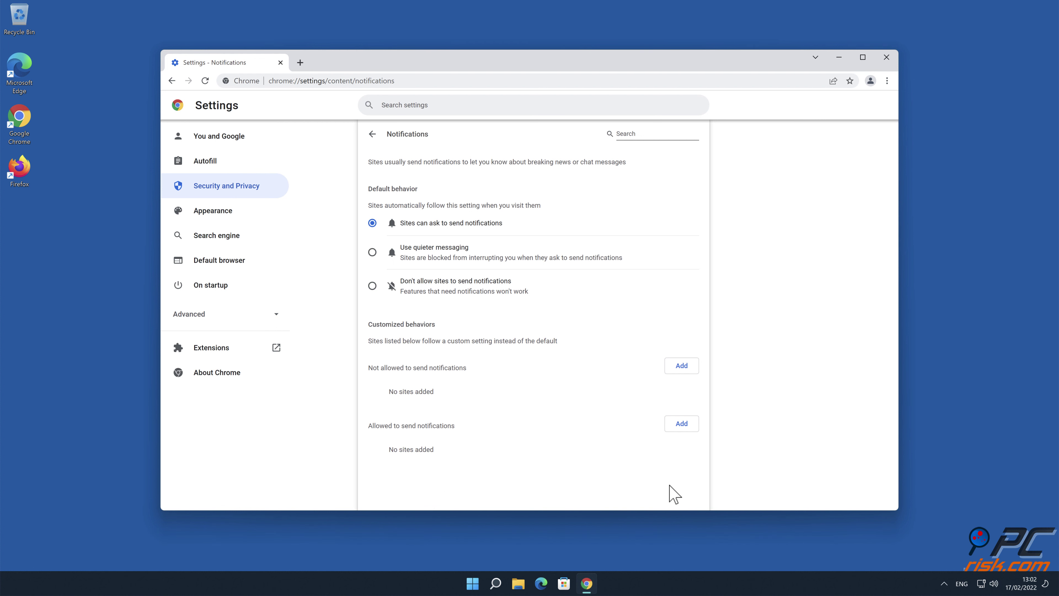
pyautogui.click(887, 60)
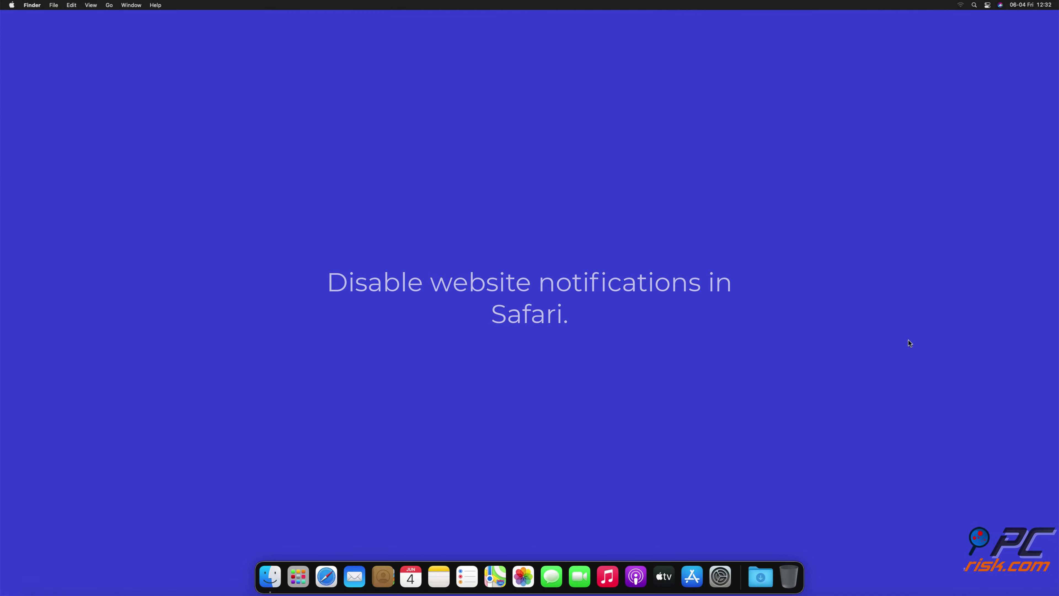
# Step: Open Safari on the Mac and display the website notification permissions in its preferences
pyautogui.click(318, 582)
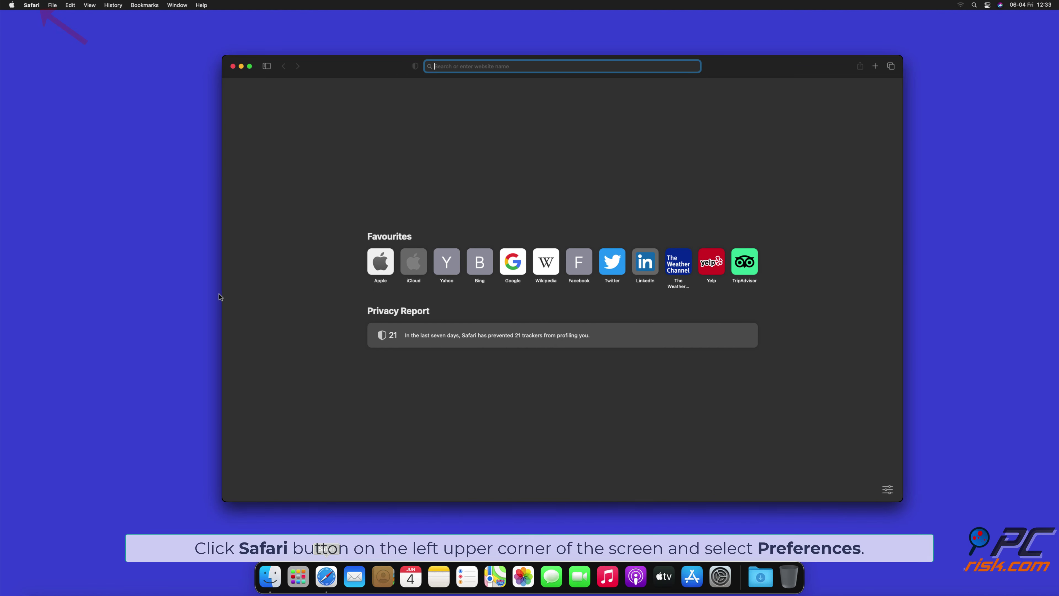
pyautogui.click(32, 5)
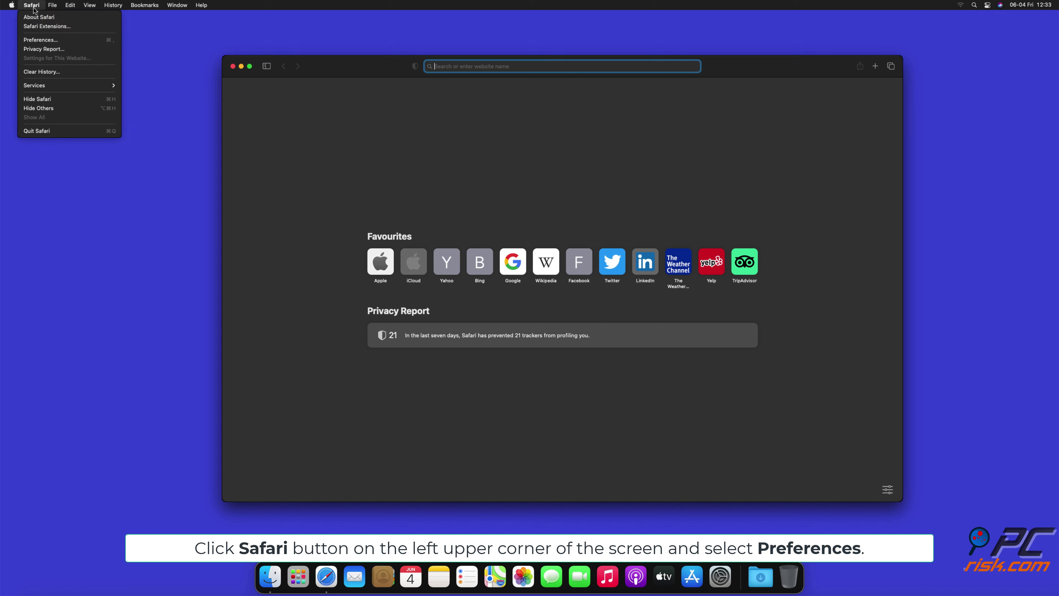
pyautogui.click(51, 40)
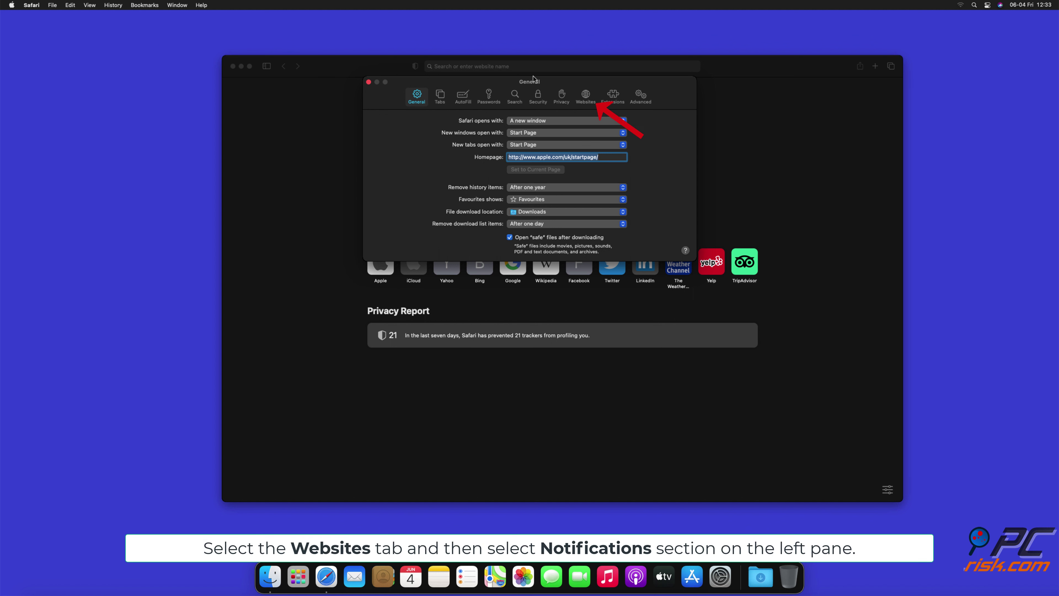
pyautogui.click(583, 98)
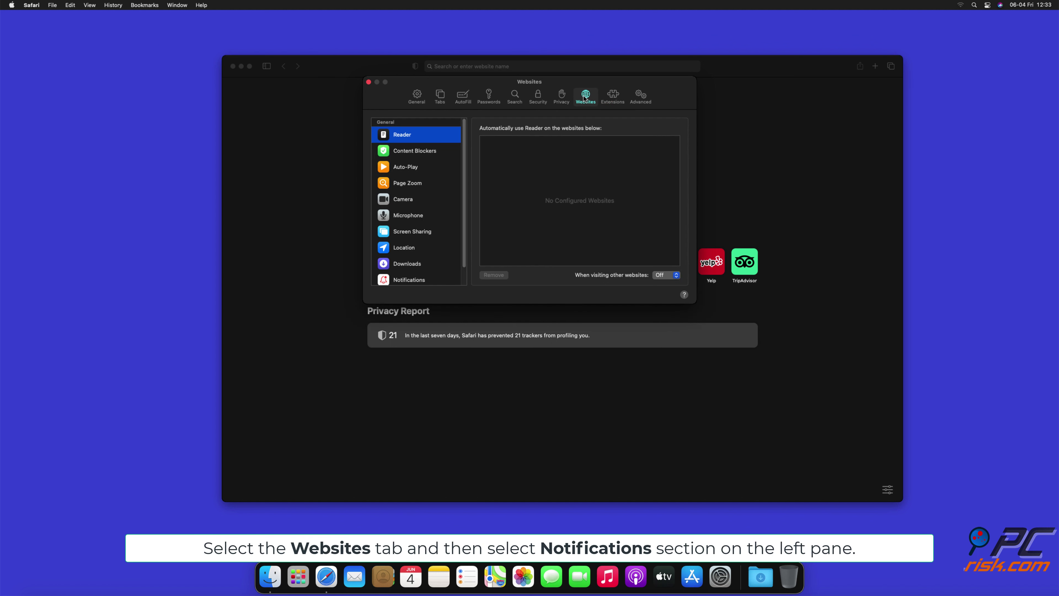
pyautogui.moveTo(463, 132); pyautogui.dragTo(464, 166)
pyautogui.click(408, 262)
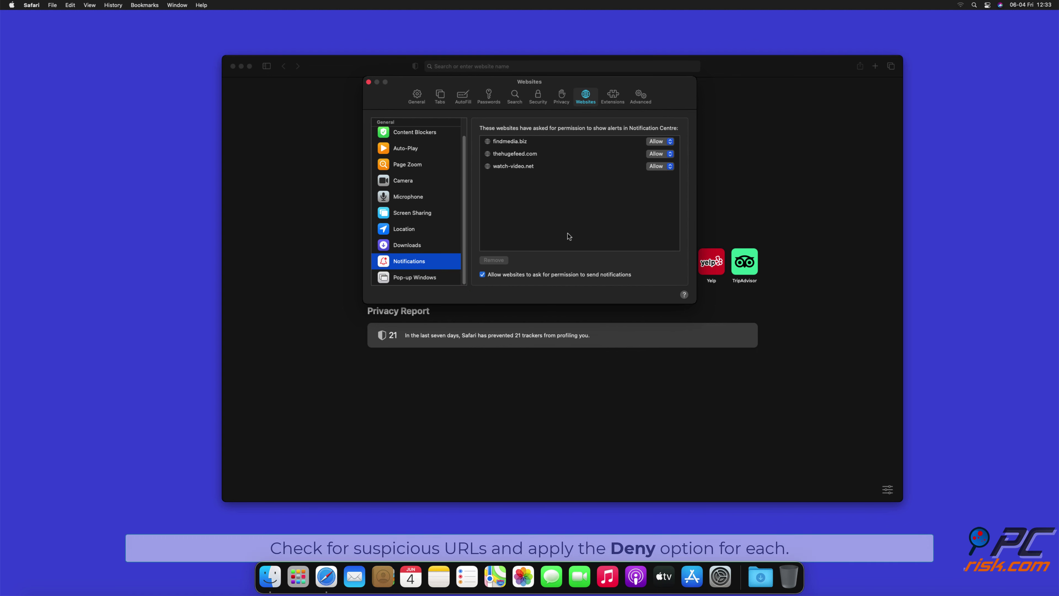
# Step: Set the notification permission of findmedia.biz, thehugefeed.com and watch-video.net to Deny and close the preferences
pyautogui.click(670, 142)
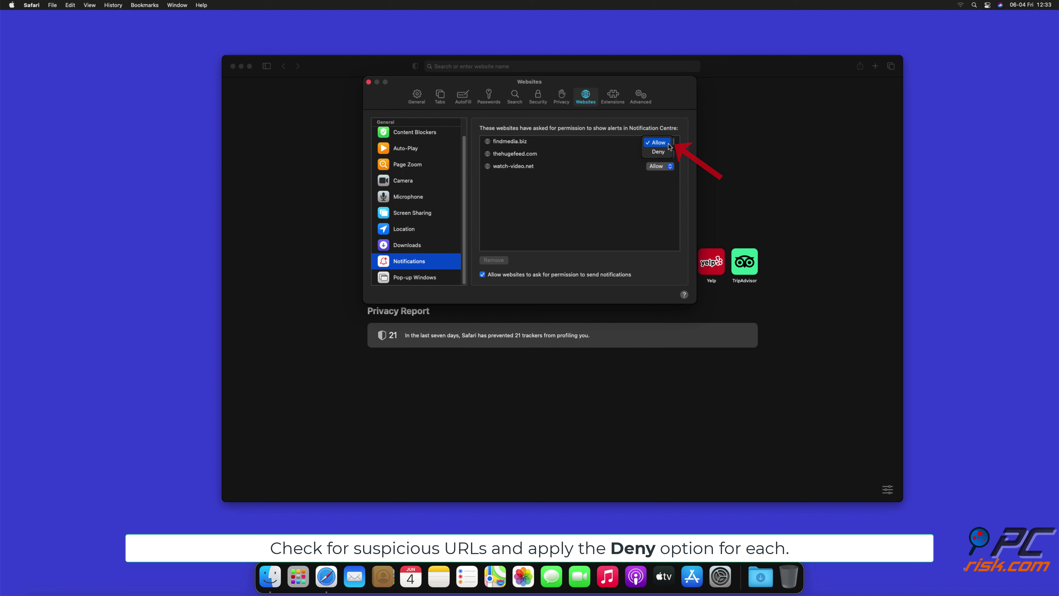
pyautogui.click(664, 153)
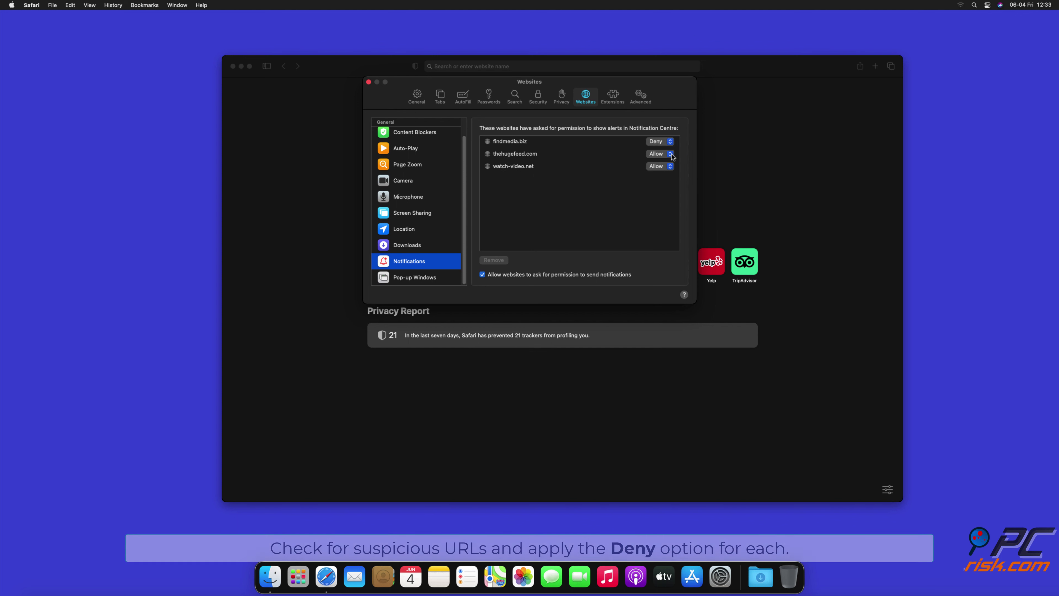
pyautogui.click(669, 154)
pyautogui.click(659, 164)
pyautogui.click(671, 167)
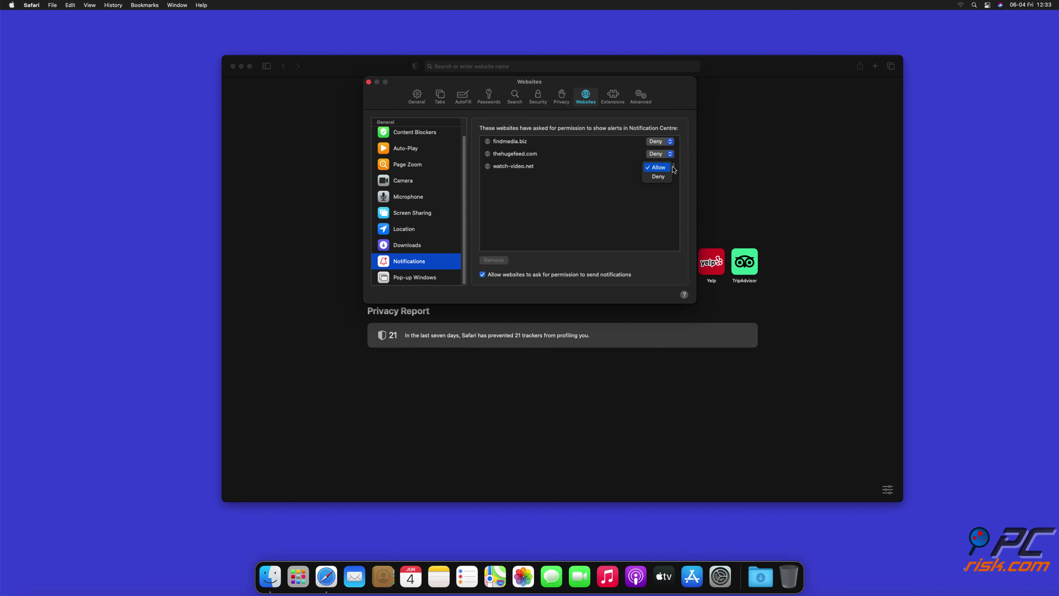
pyautogui.click(659, 177)
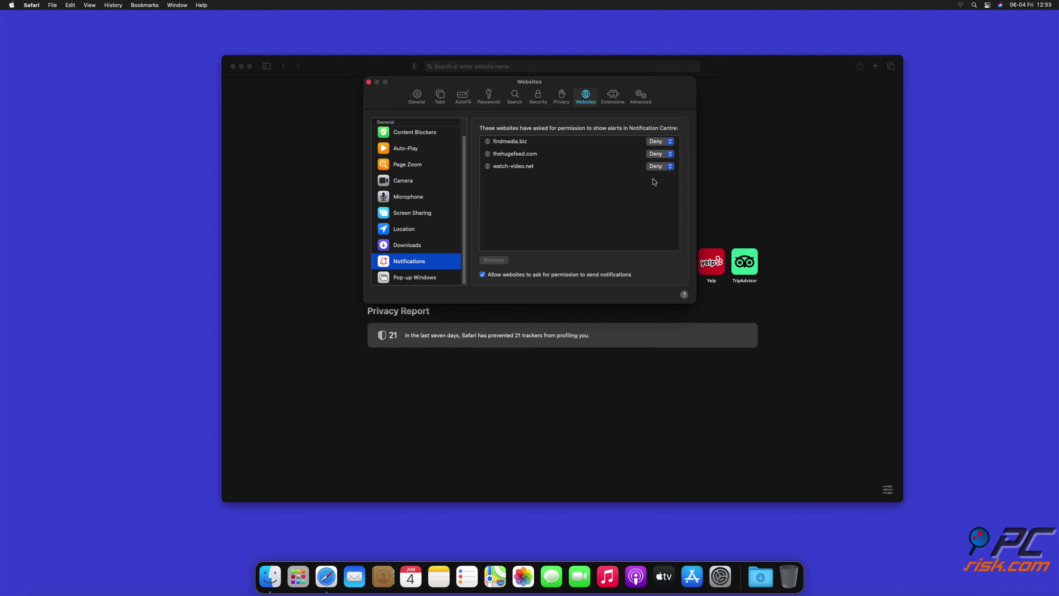
pyautogui.click(368, 83)
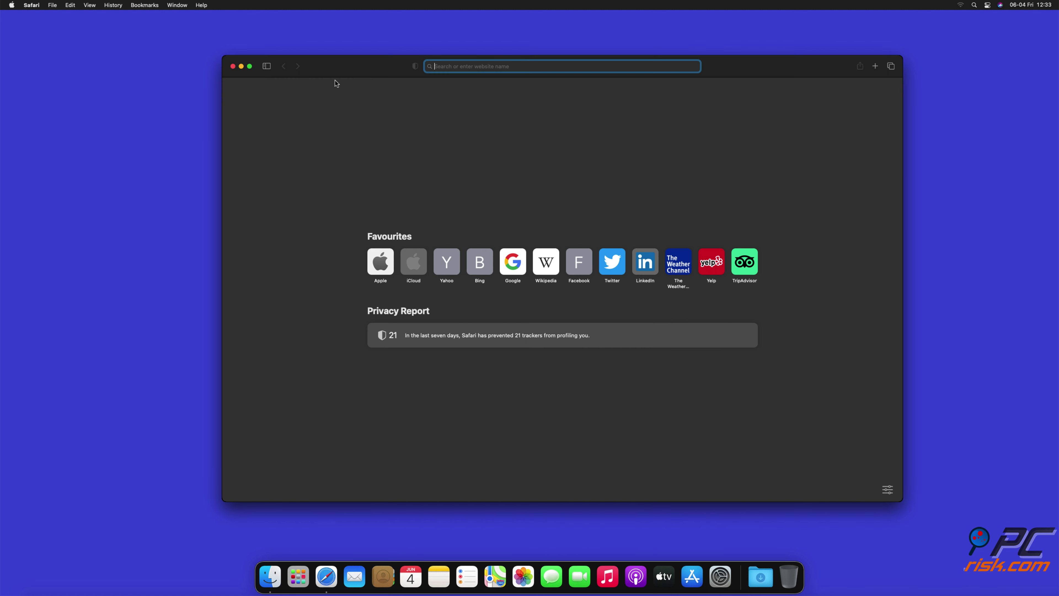
# Step: Close the Safari window and display the Notifications site permissions in the settings of Microsoft Edge on the Windows desktop
pyautogui.click(233, 66)
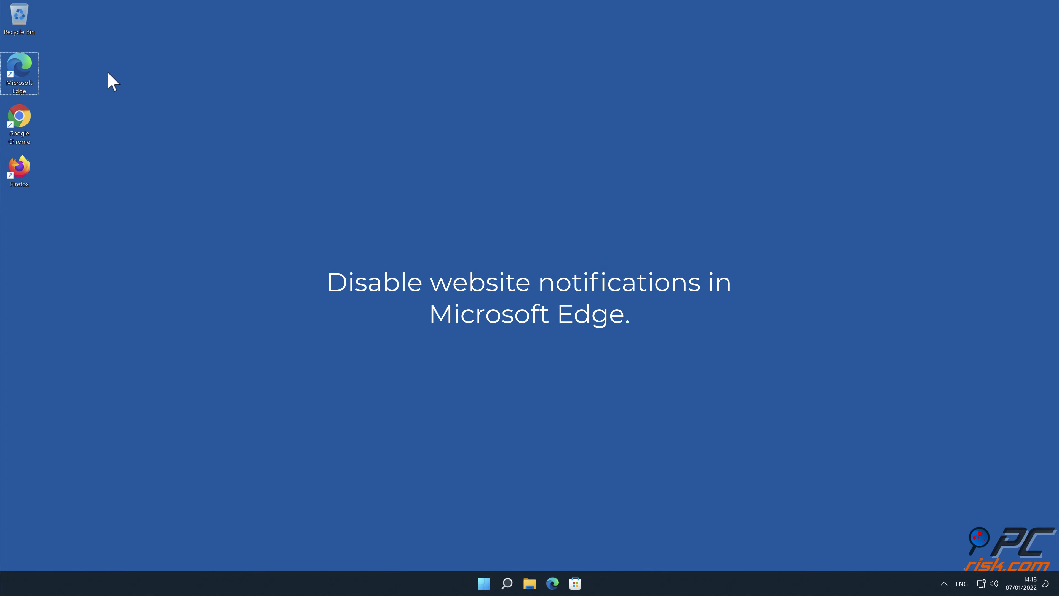
pyautogui.doubleClick(24, 73)
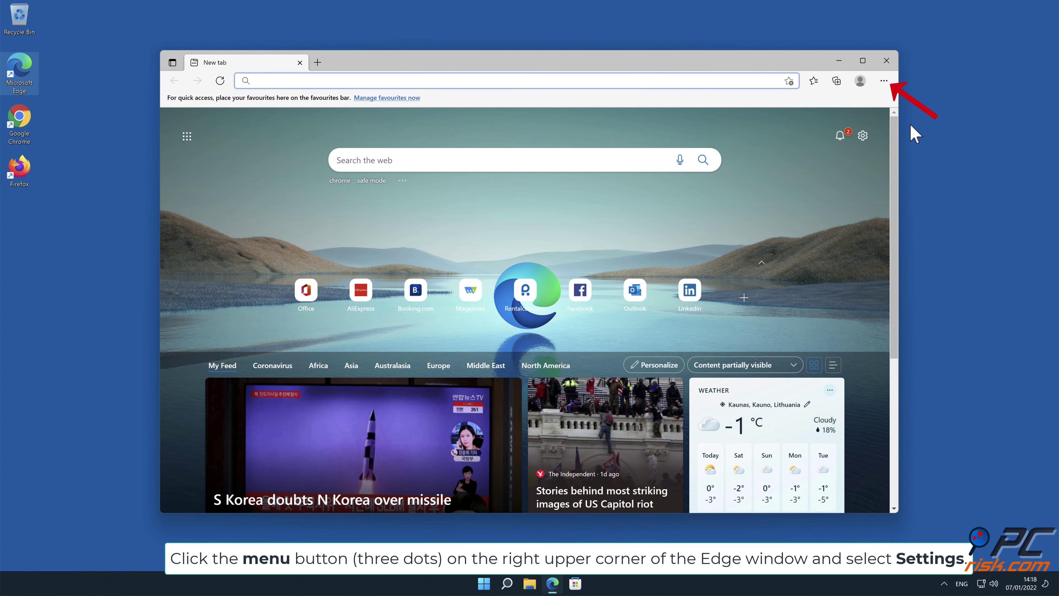
pyautogui.click(886, 82)
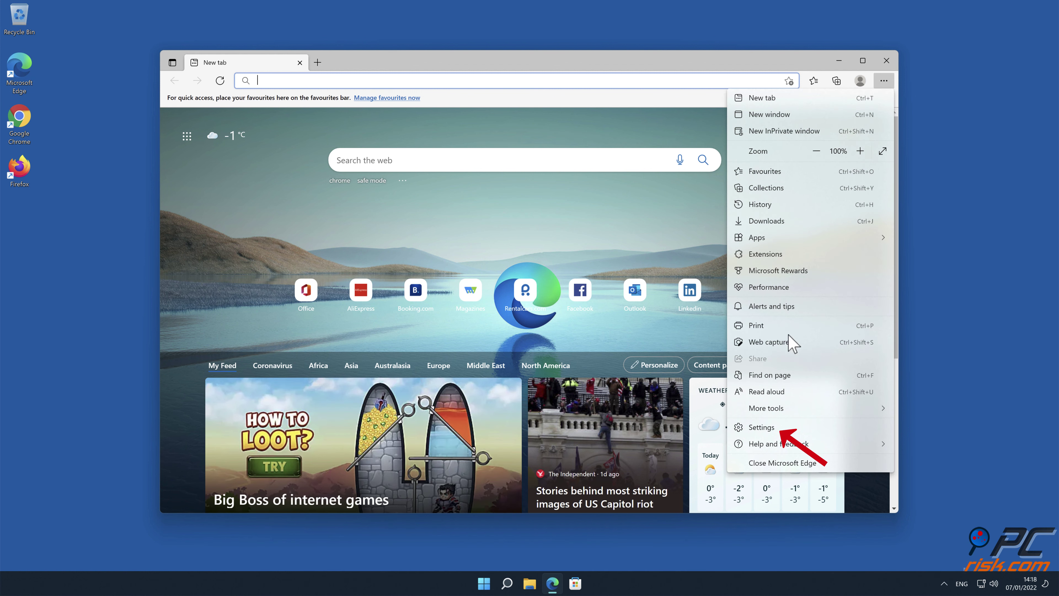
pyautogui.click(791, 428)
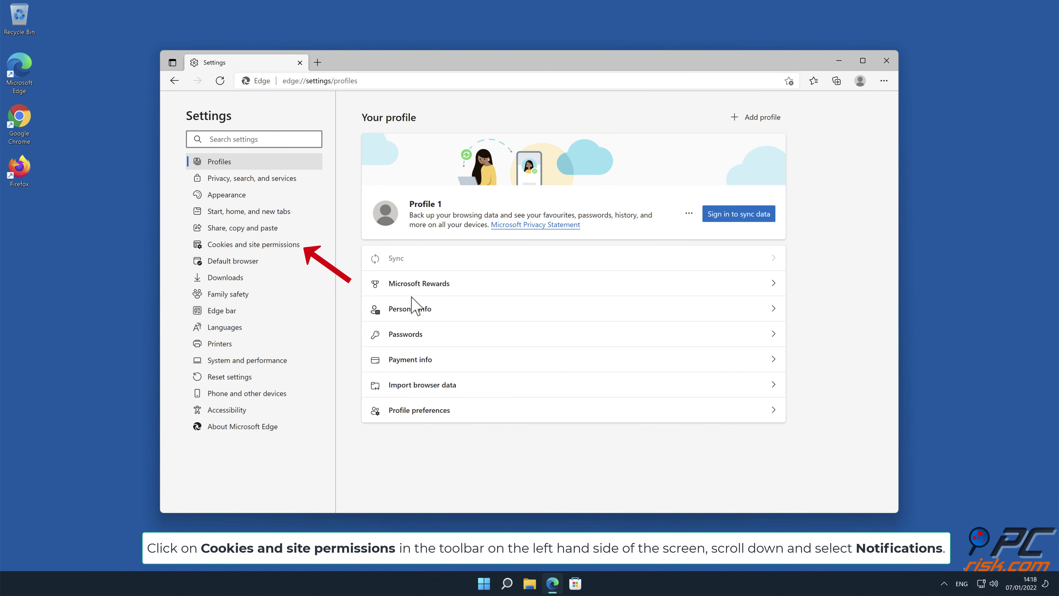
pyautogui.click(292, 247)
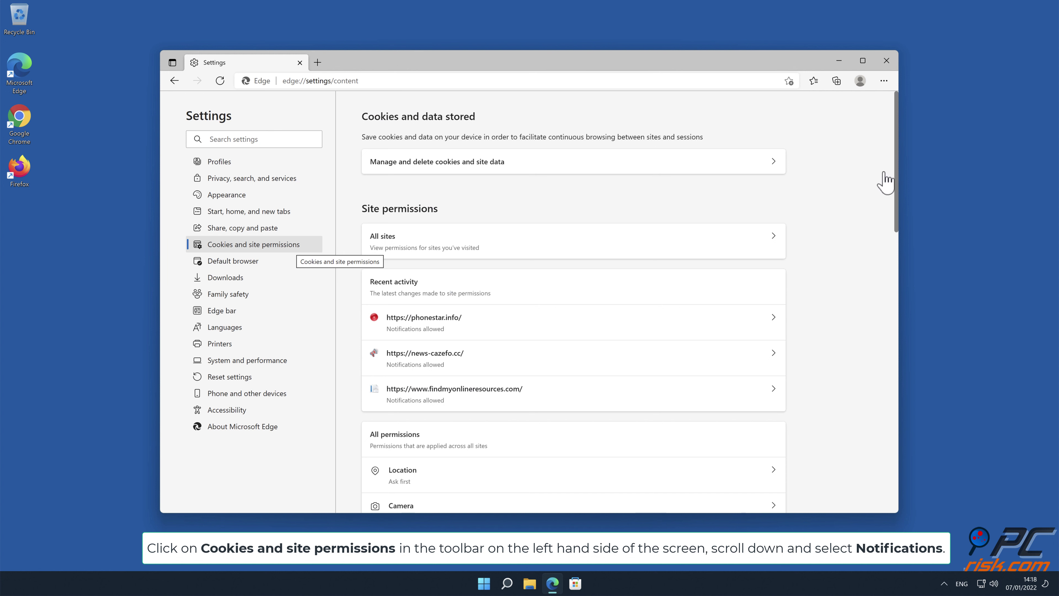
pyautogui.moveTo(896, 169); pyautogui.dragTo(899, 275)
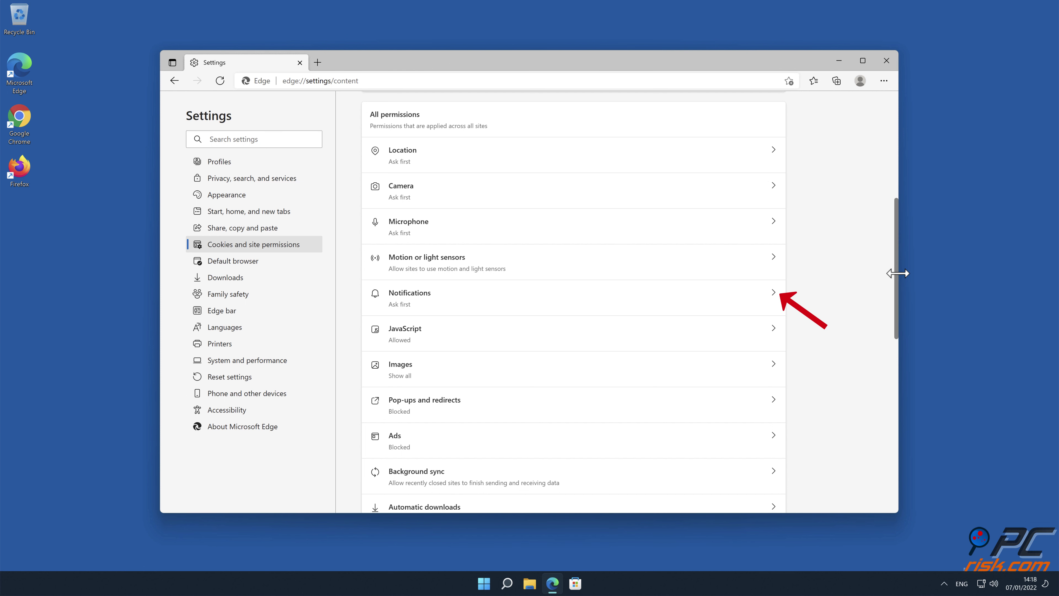
pyautogui.click(772, 300)
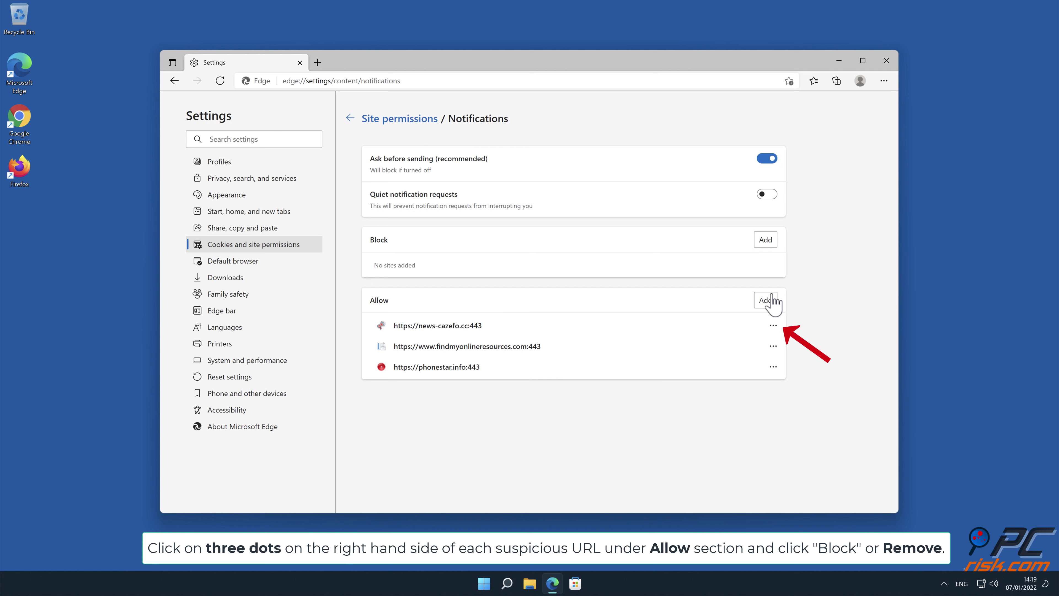
pyautogui.click(773, 326)
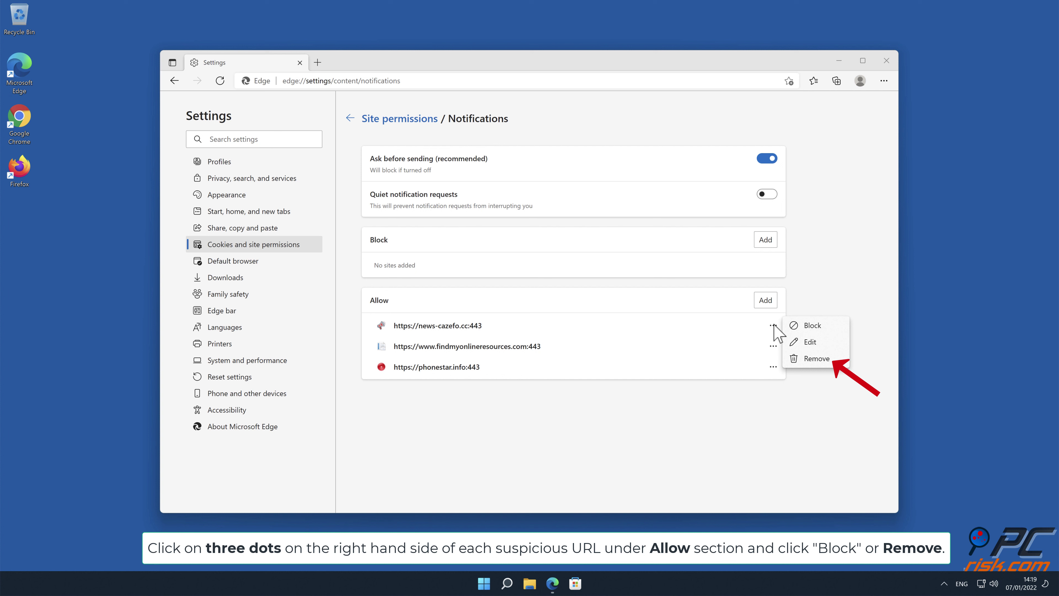
pyautogui.click(817, 361)
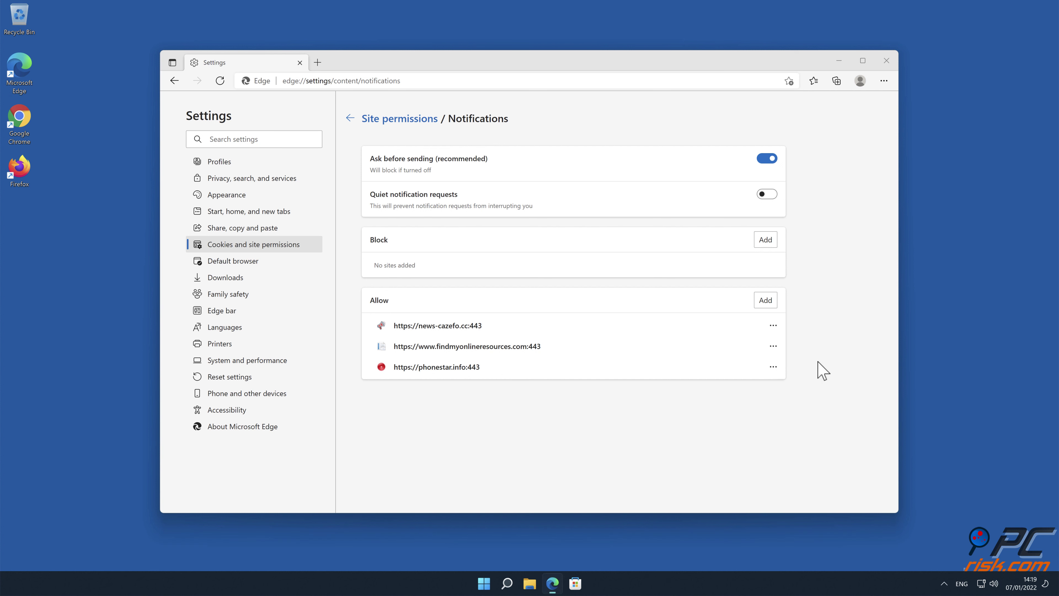
pyautogui.click(774, 326)
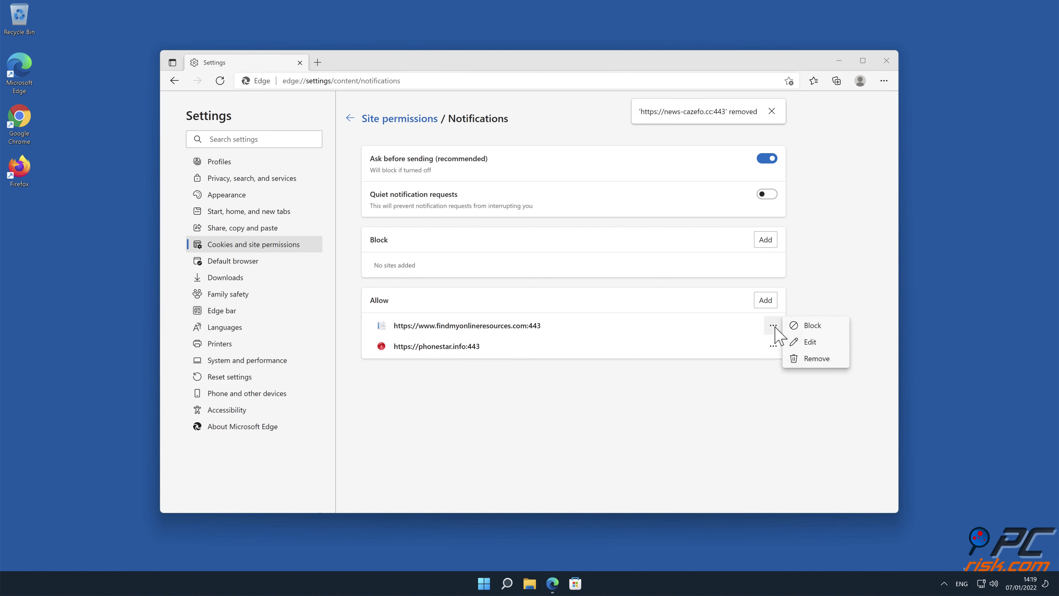
pyautogui.click(816, 359)
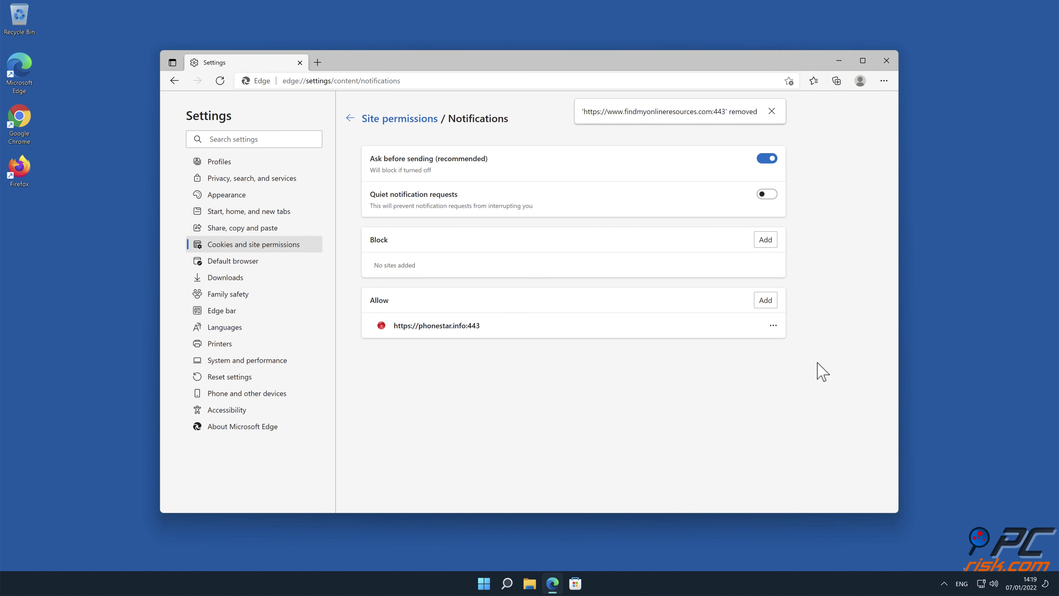
pyautogui.click(773, 326)
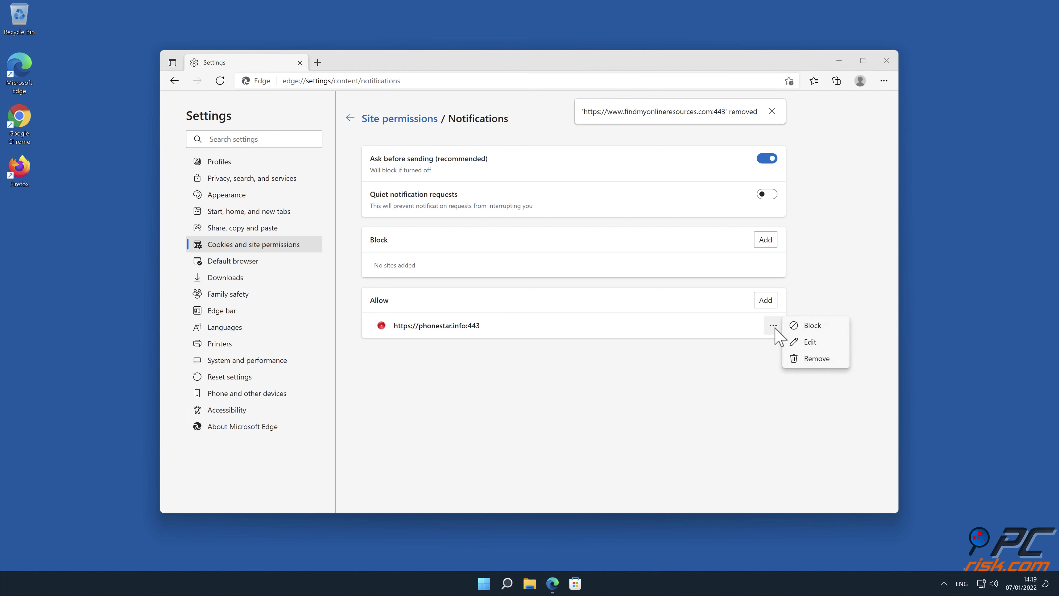
pyautogui.click(816, 360)
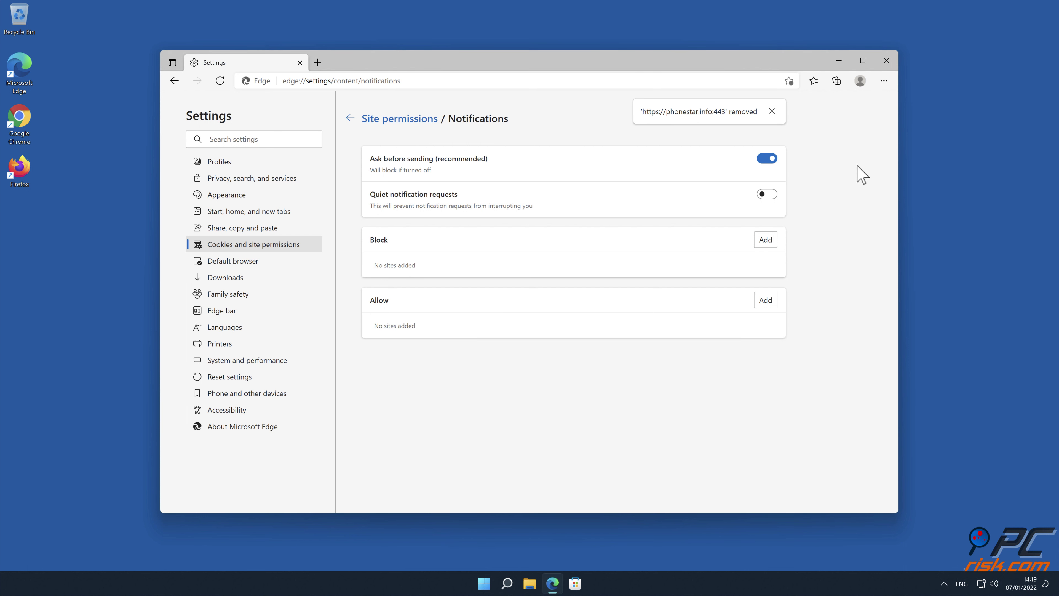
pyautogui.click(887, 61)
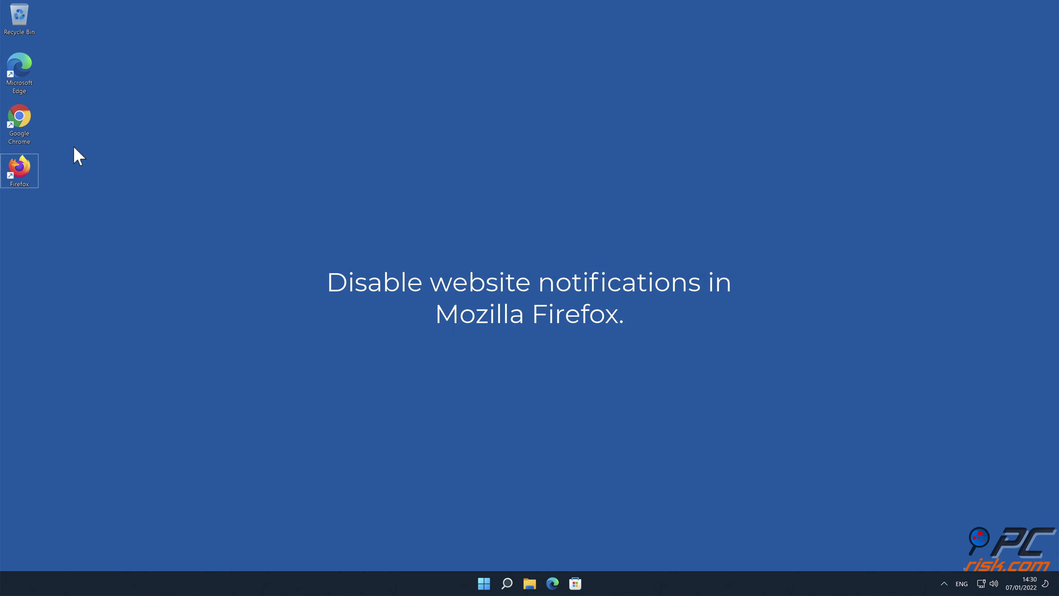
# Step: Open Firefox and display the website notification permissions in its Privacy & Security settings
pyautogui.doubleClick(14, 169)
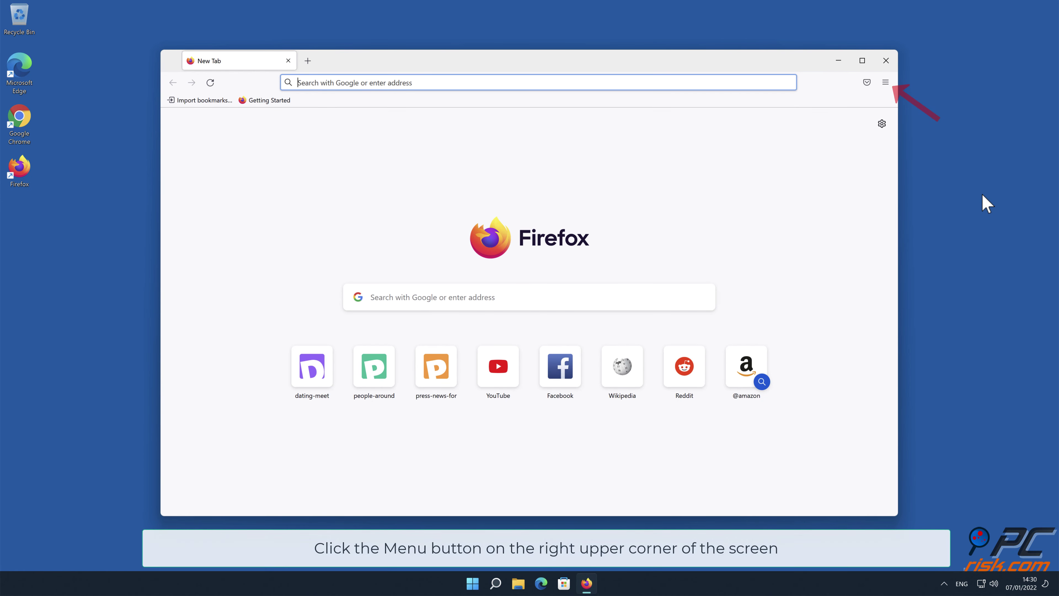
pyautogui.click(885, 83)
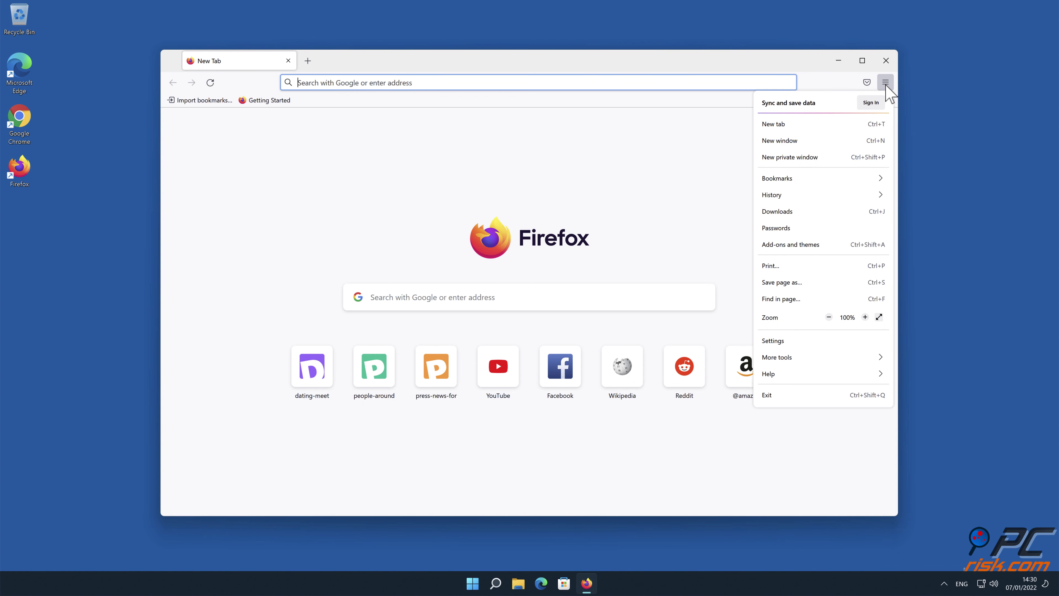
pyautogui.click(828, 341)
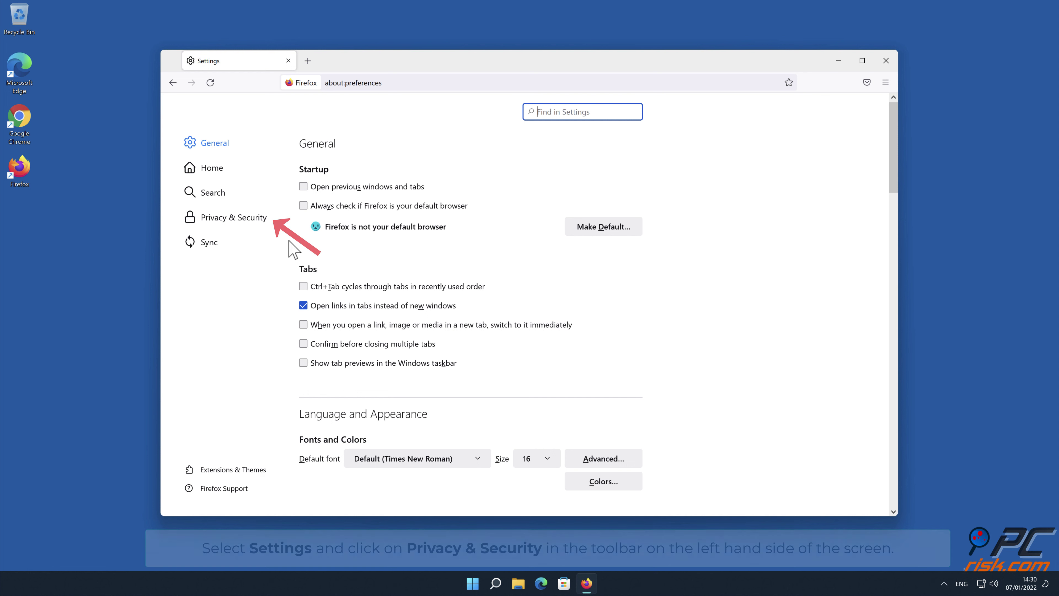
pyautogui.click(248, 217)
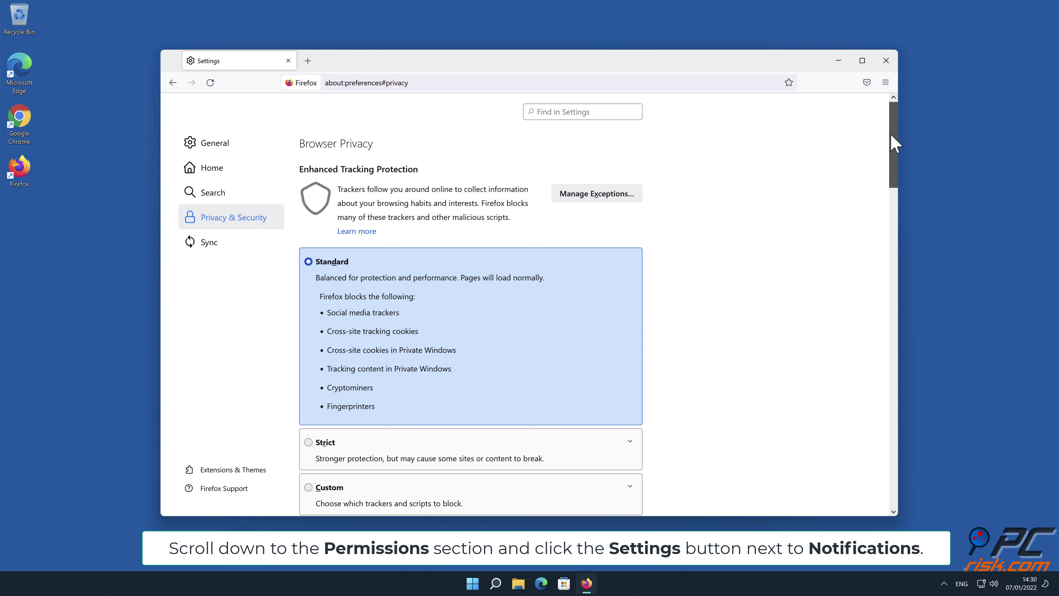
pyautogui.moveTo(892, 142); pyautogui.dragTo(896, 347)
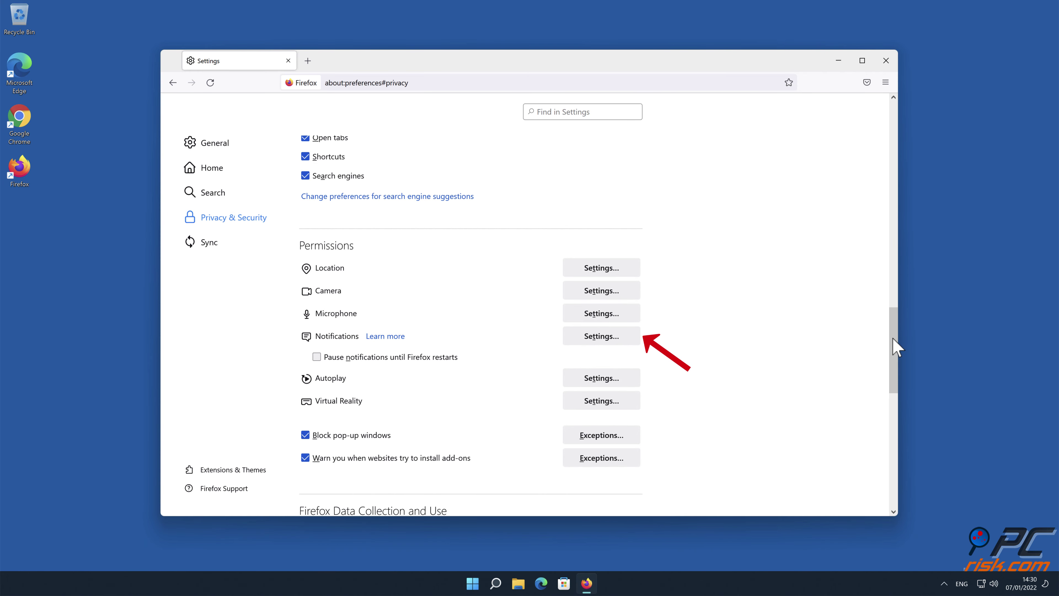
pyautogui.click(630, 337)
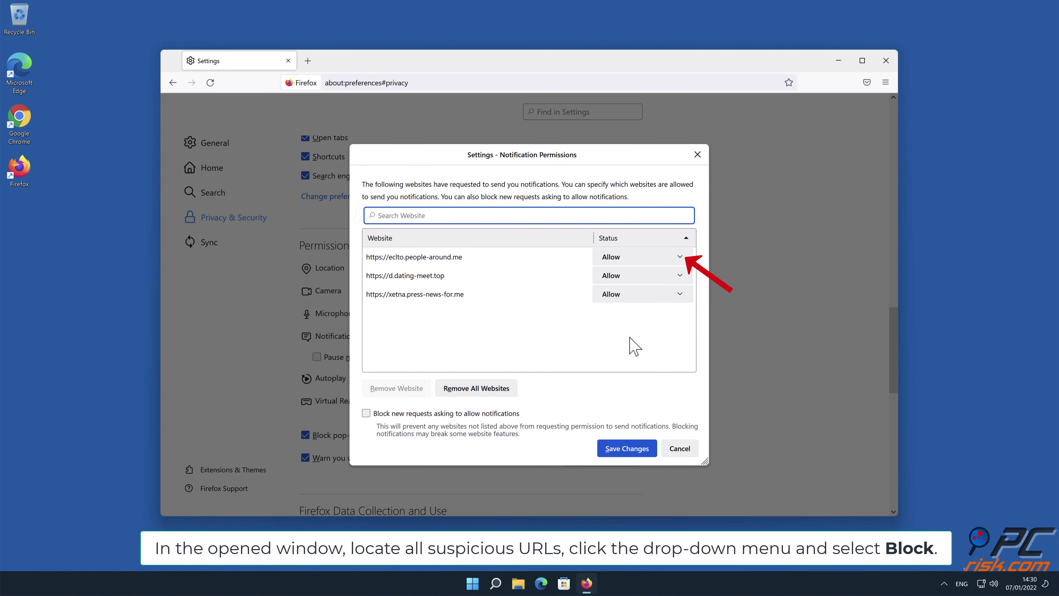
# Step: Set the notification status of eclto.people-around.me, d.dating-meet.top and xetna.press-news-for.me to Block, save the changes and close the browser
pyautogui.click(680, 257)
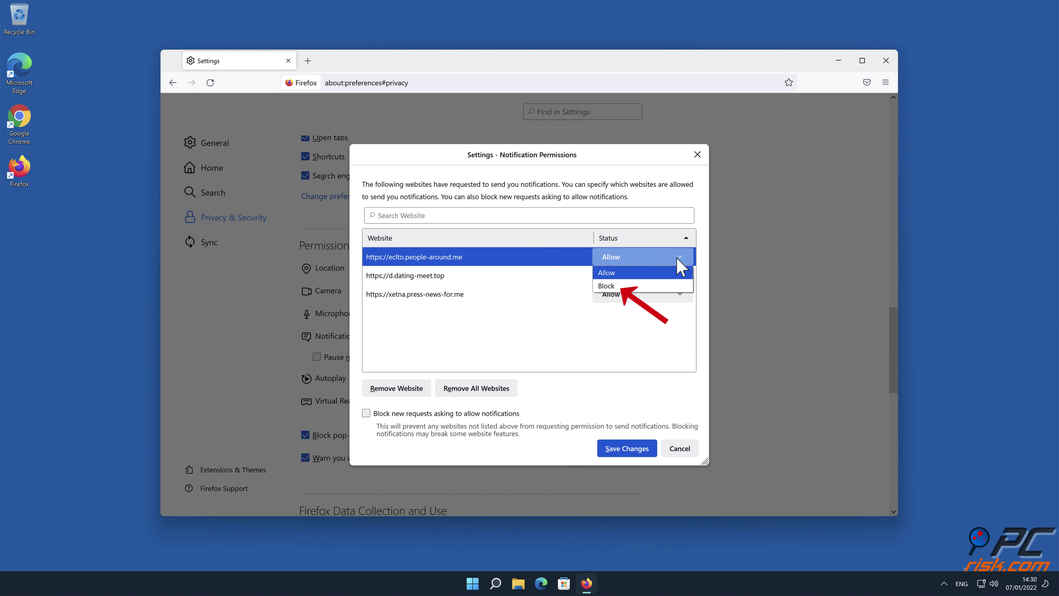
pyautogui.click(664, 287)
pyautogui.click(680, 277)
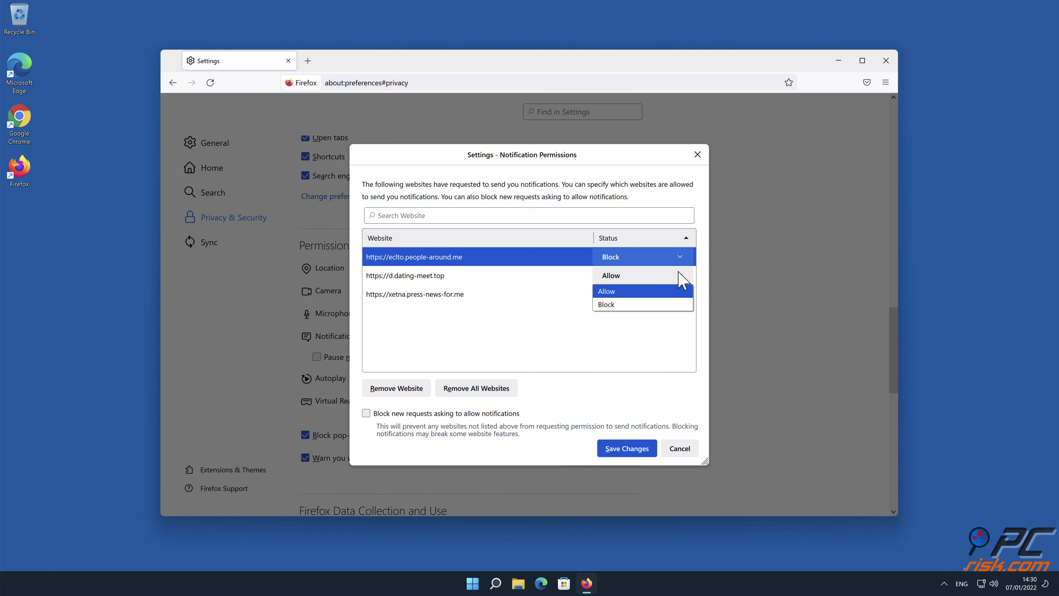
pyautogui.click(658, 305)
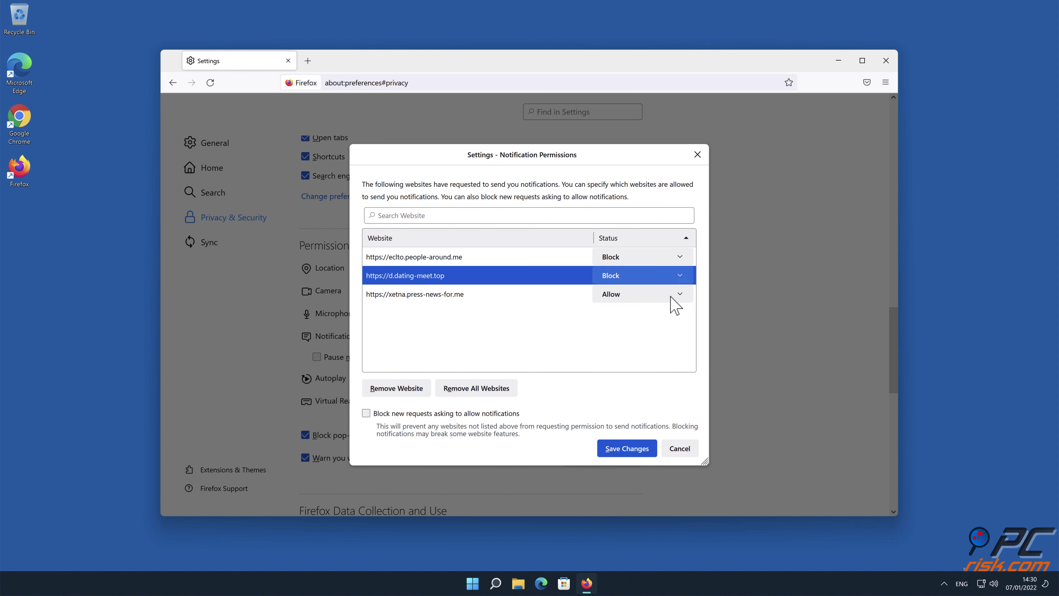
pyautogui.click(680, 294)
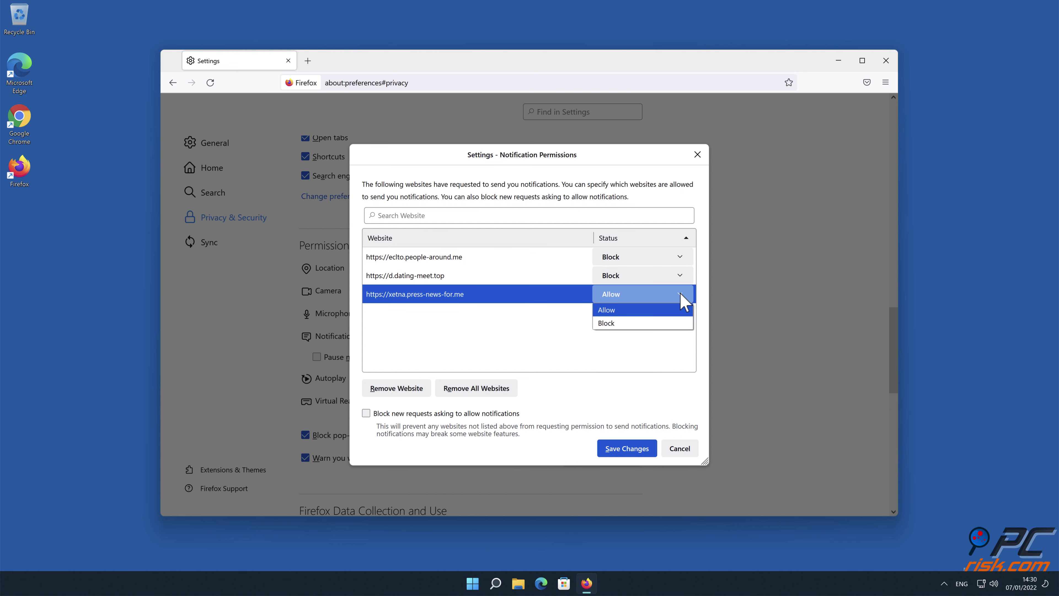
pyautogui.click(666, 323)
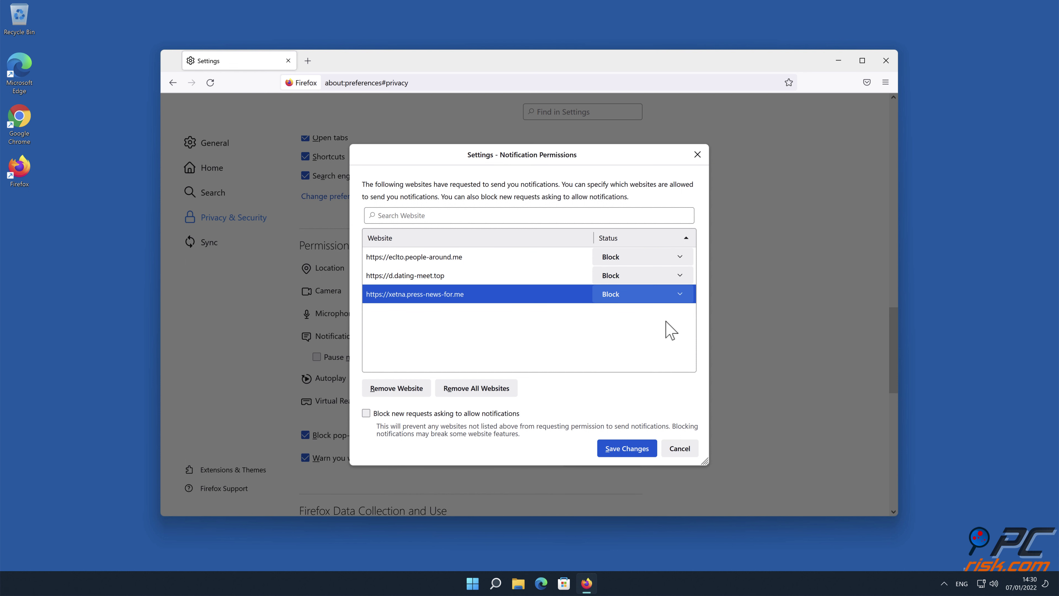
pyautogui.click(627, 448)
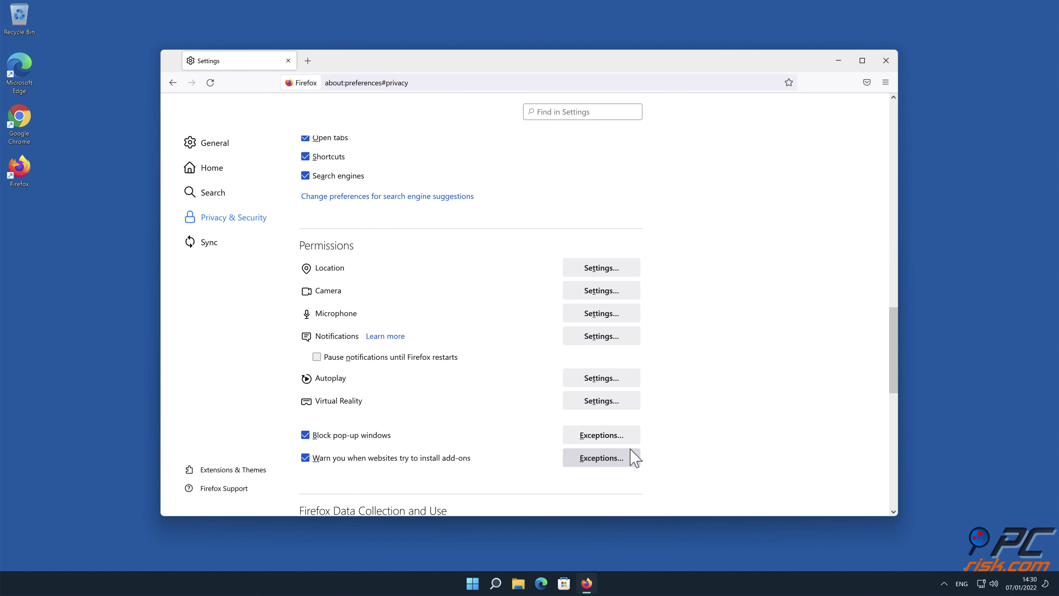
pyautogui.click(886, 60)
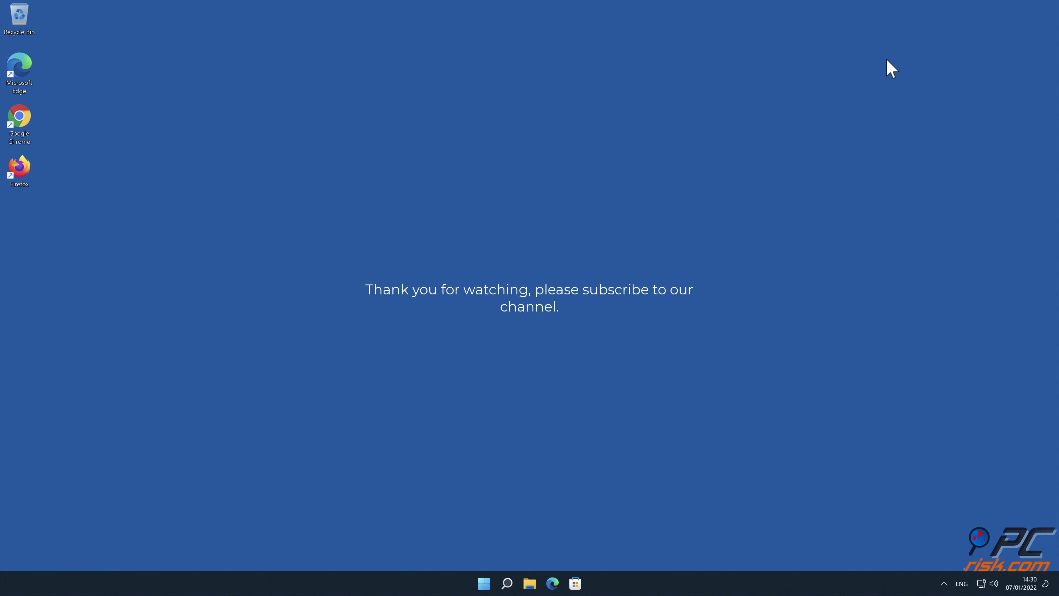